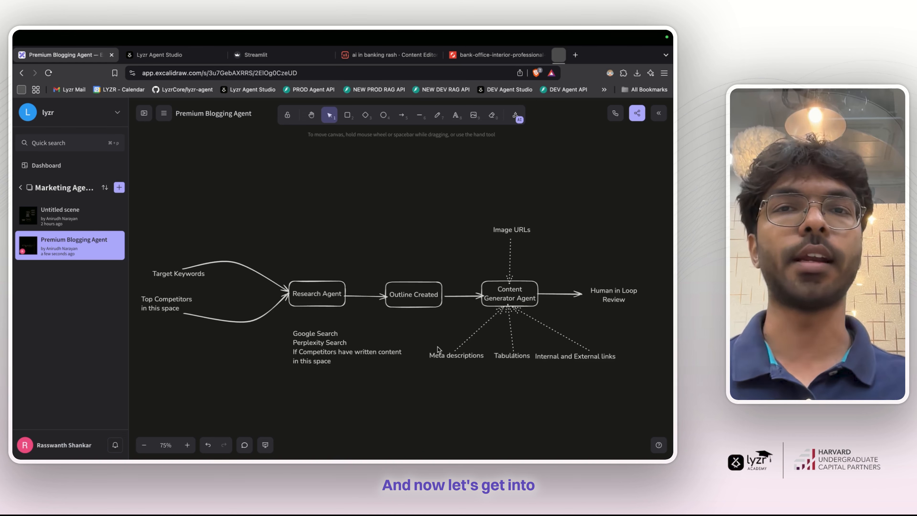
- Switch to Lyzr Agent Studio and start creating a new agent from the agents list
click(167, 58)
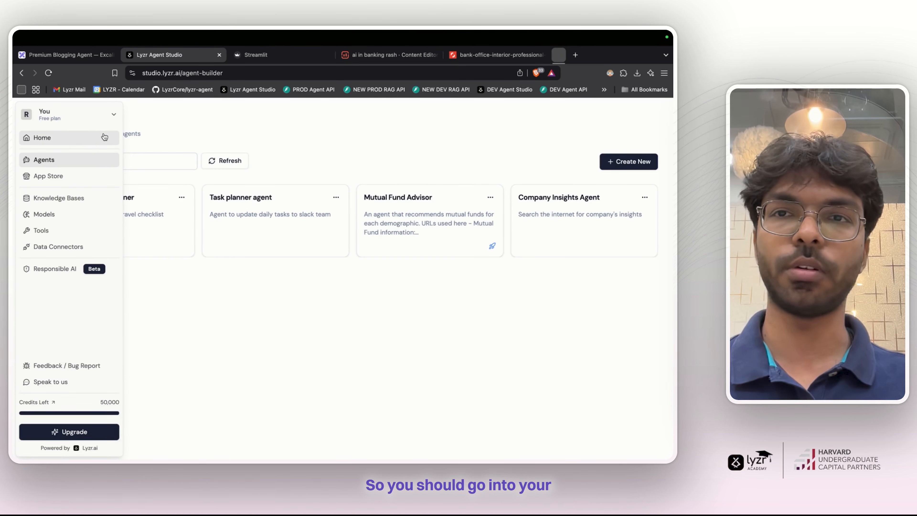
click(40, 138)
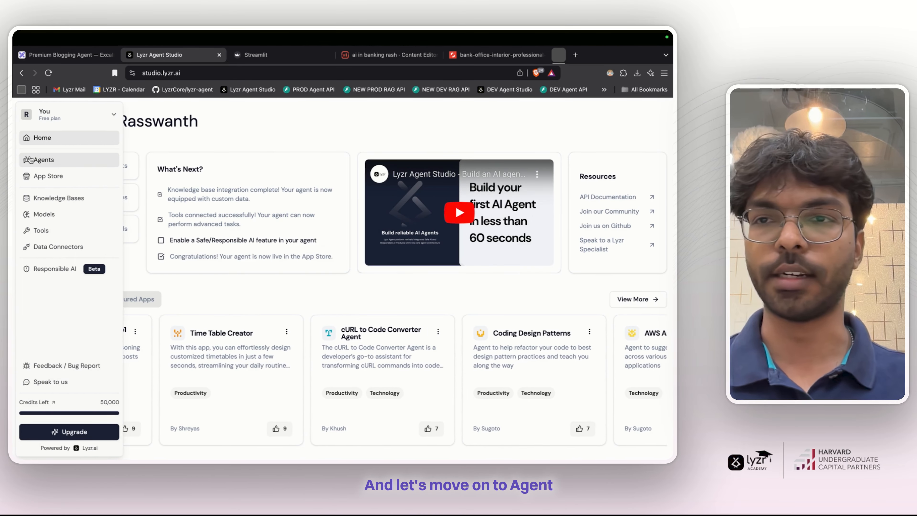
click(40, 160)
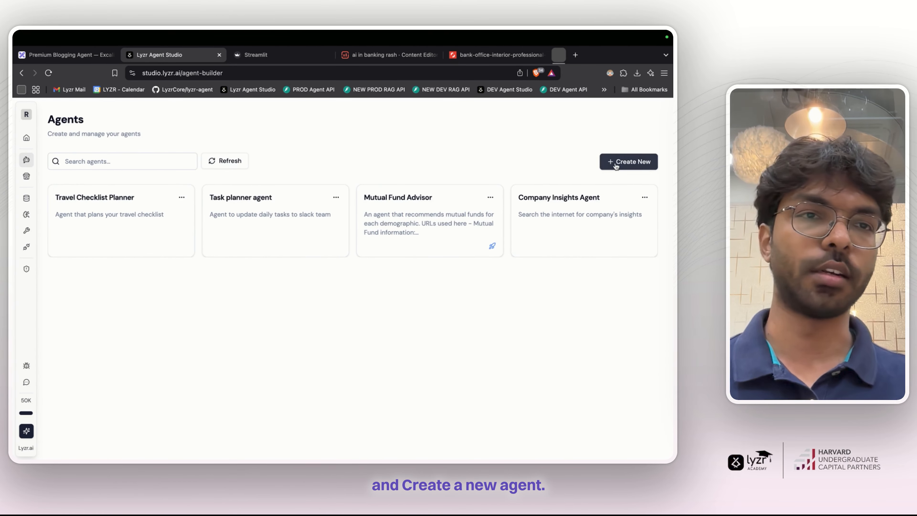
click(630, 162)
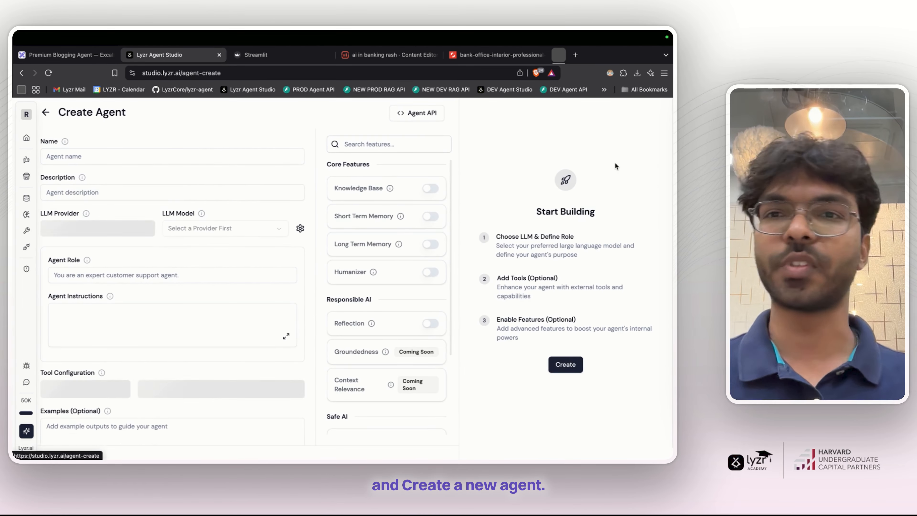
- Name the agent "Course - Research Agent" and describe it as "Does research about SEO keywords"
click(200, 156)
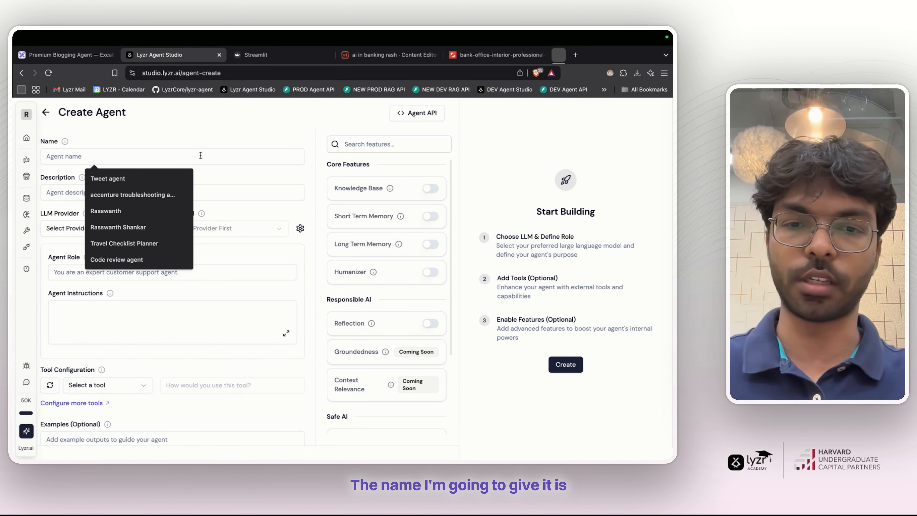
text(Course -)
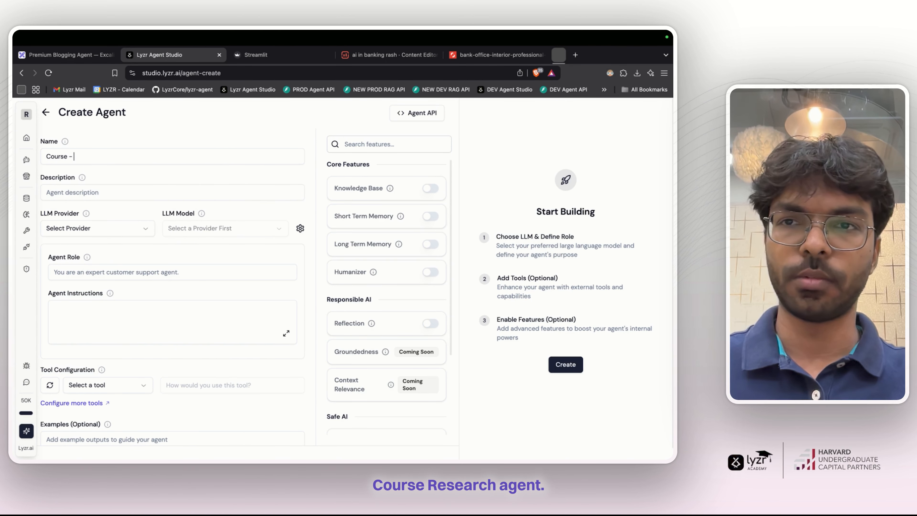
text( Research Agent)
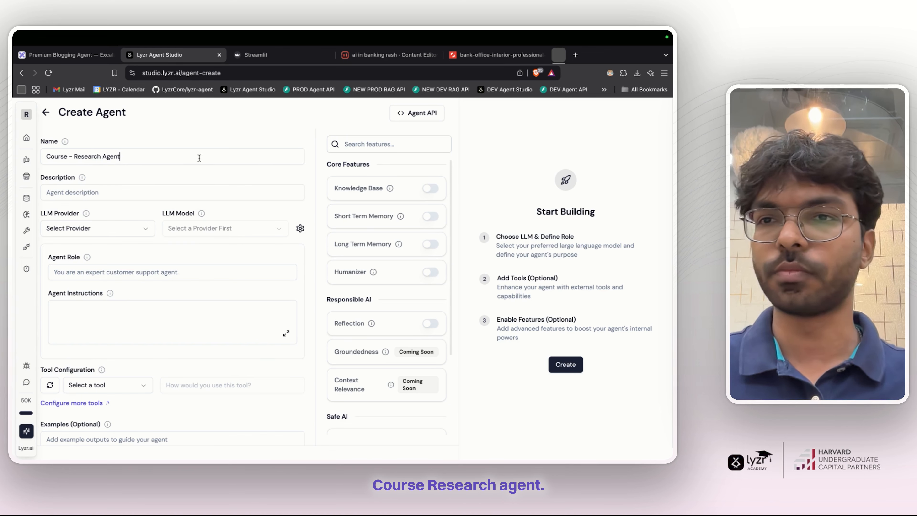
click(151, 191)
text(D)
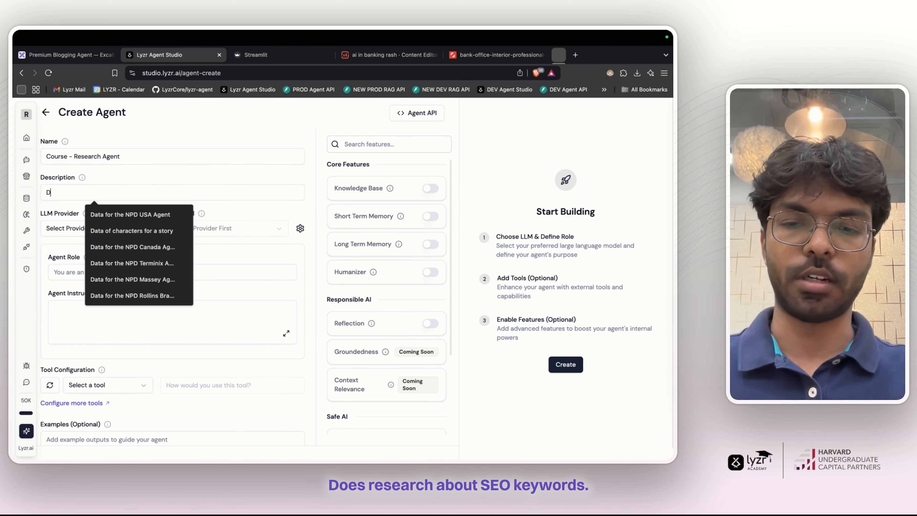
text(oes research abo)
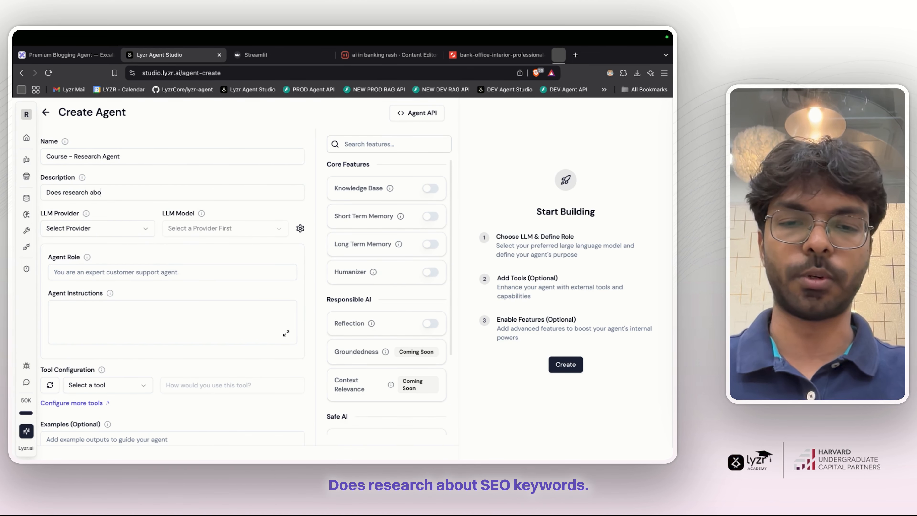
text(ut SEO keywords)
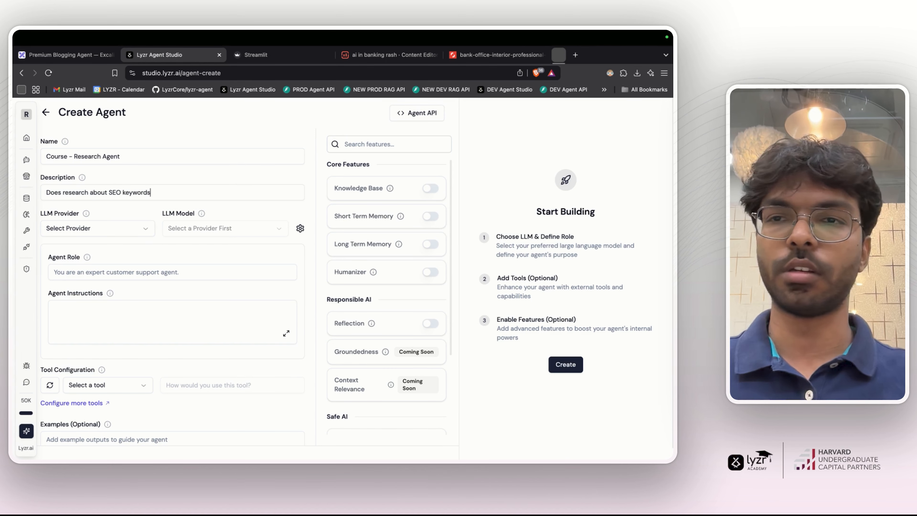
- Set the agent's LLM provider to OpenAI and its model to gpt-4o
click(135, 229)
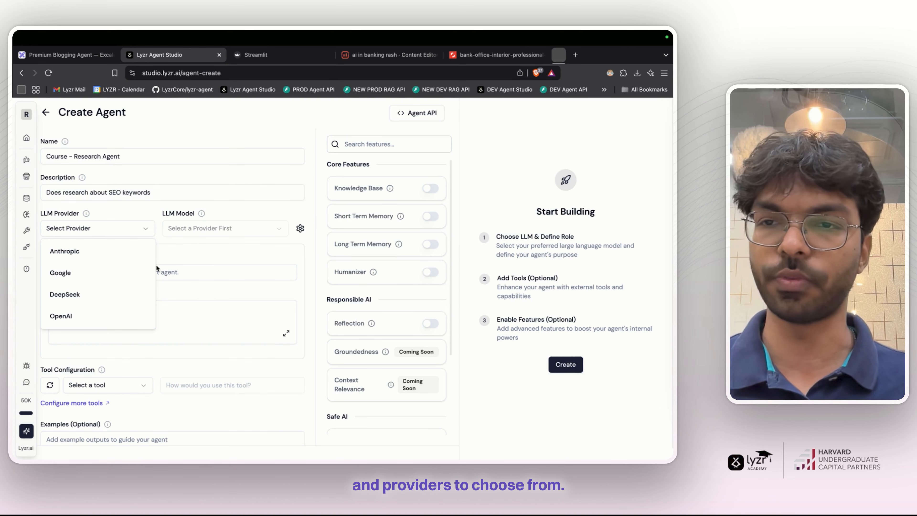
click(91, 318)
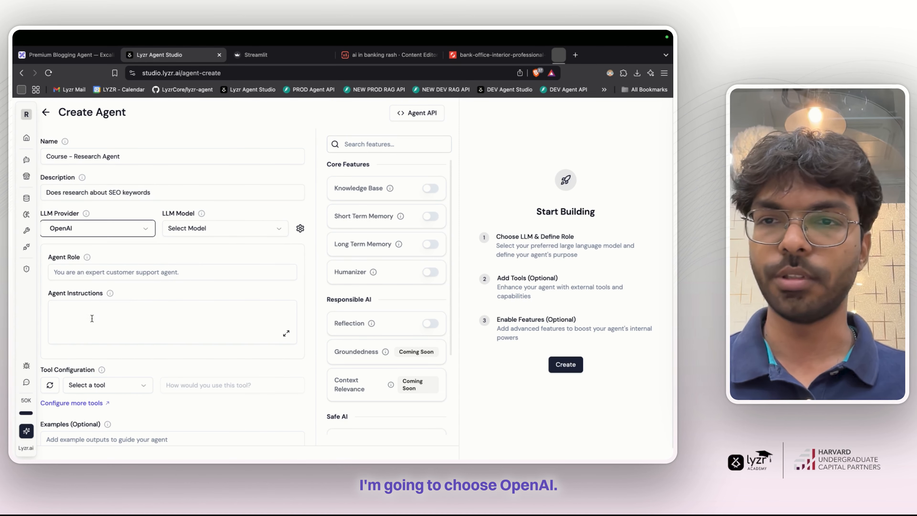
click(194, 234)
click(201, 249)
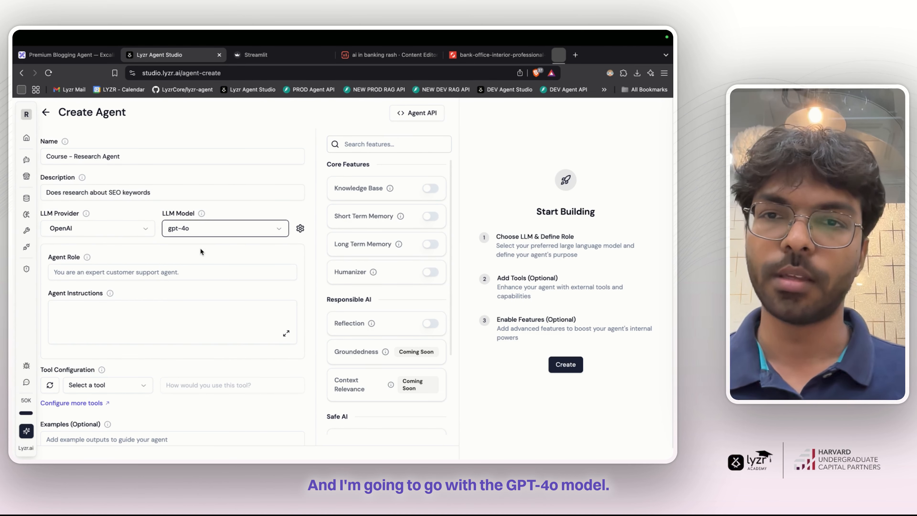
- Set the model's temperature to 0.3
click(166, 271)
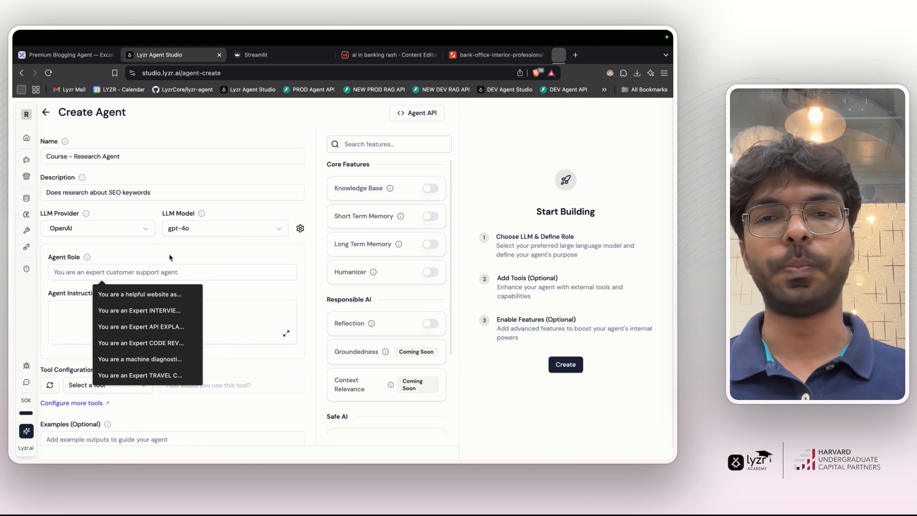
click(300, 228)
drag(322, 258, 273, 258)
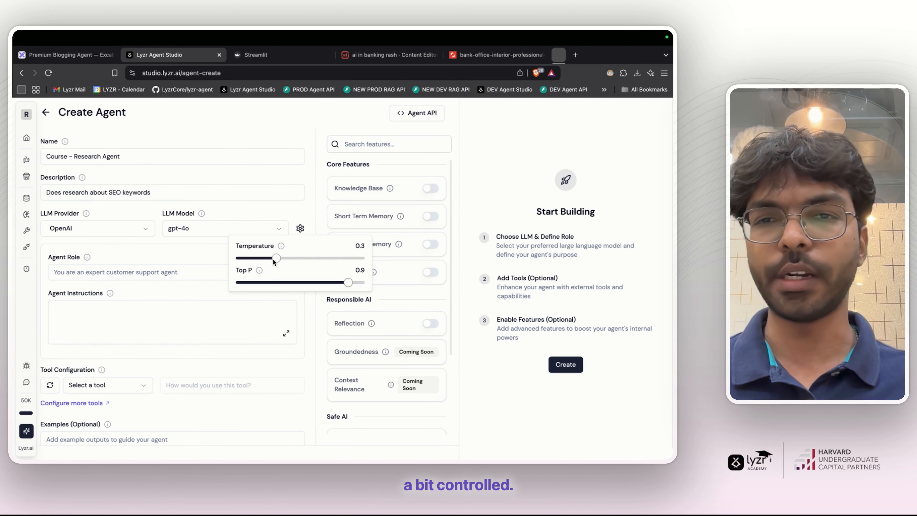
click(305, 207)
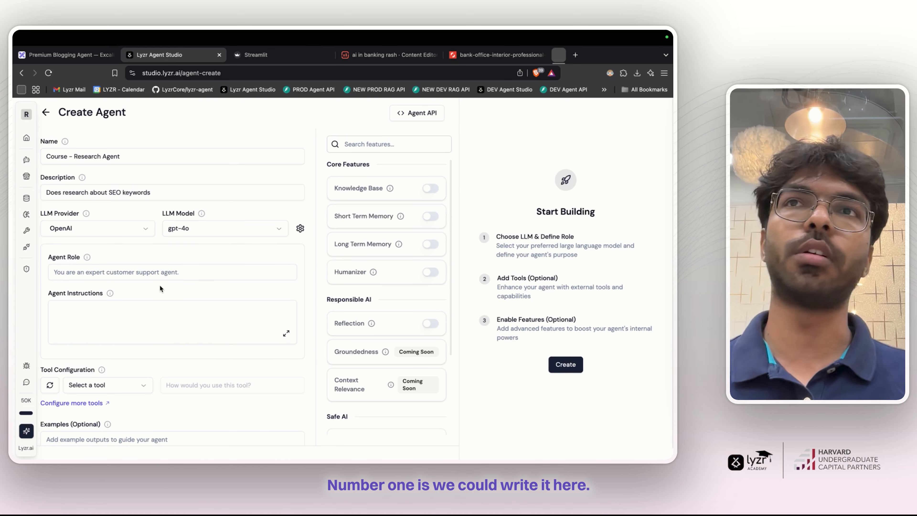
- Enter "You are an SEO Keyword research AGent" as the agent's role
click(146, 267)
click(216, 311)
click(152, 273)
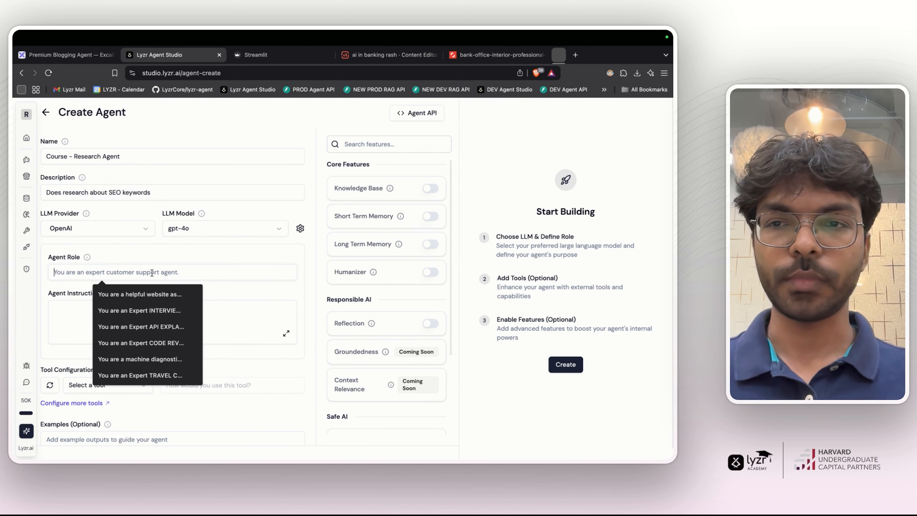
text(You are an )
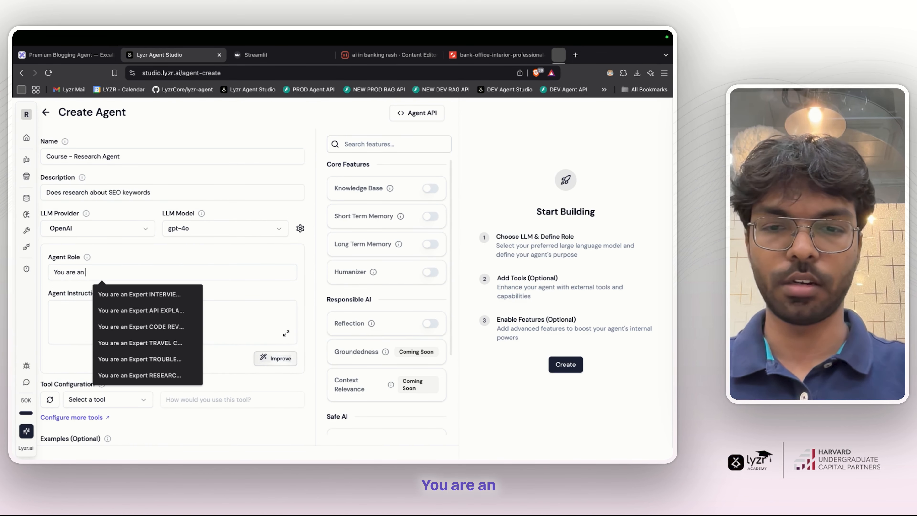
text(SEO Key)
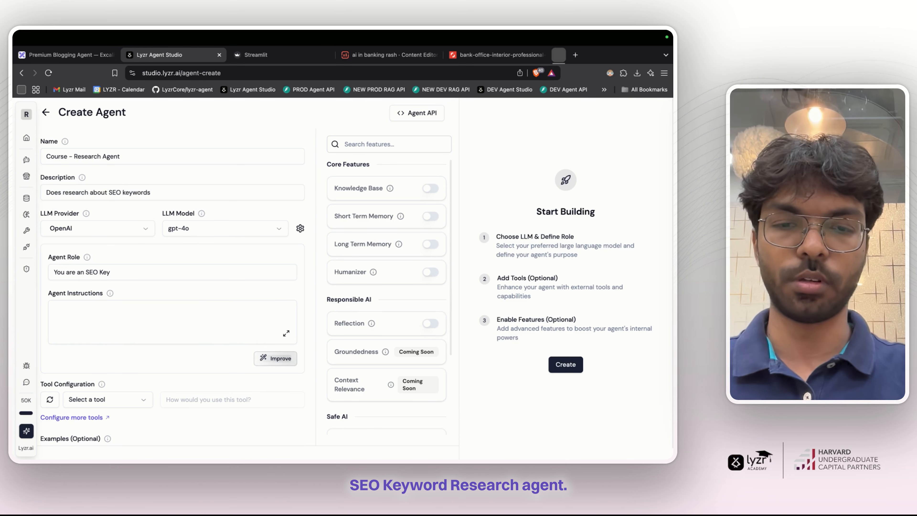
text(word research AGent)
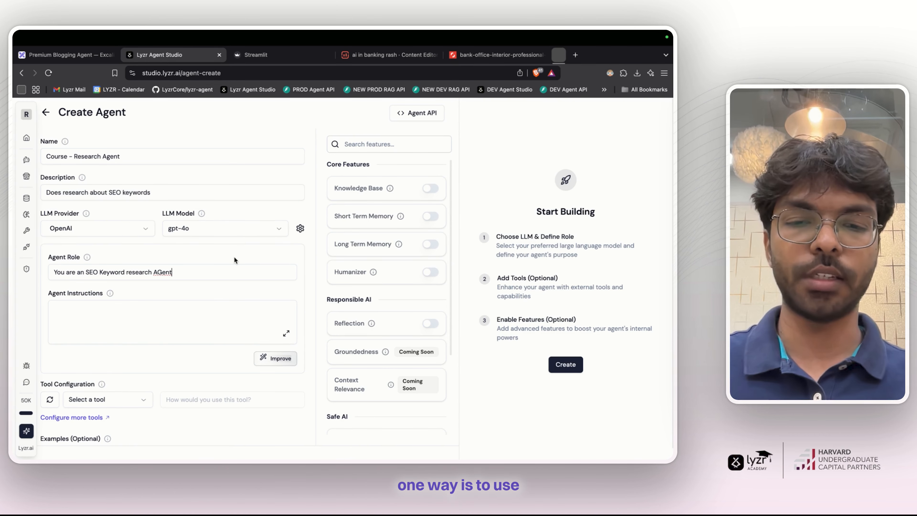
- Open ChatGPT in a new browser tab
key(super+t)
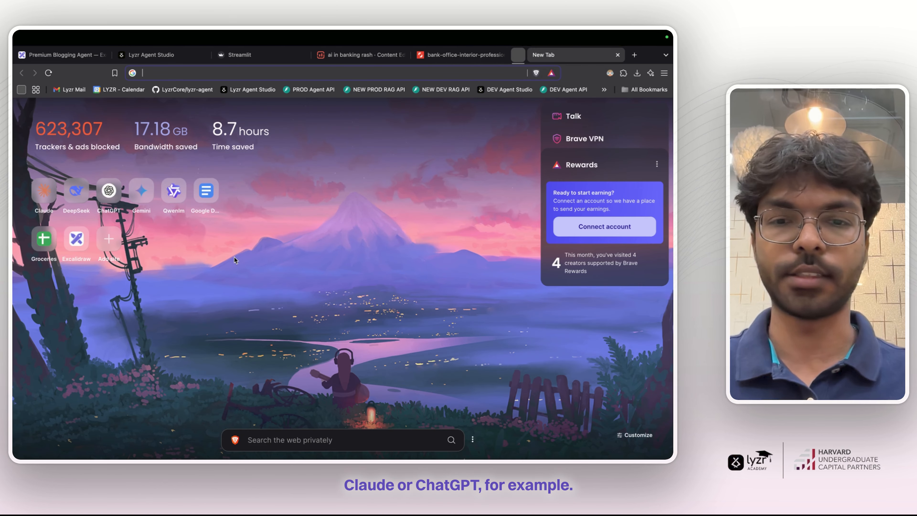
text(chatgpt)
key(Return)
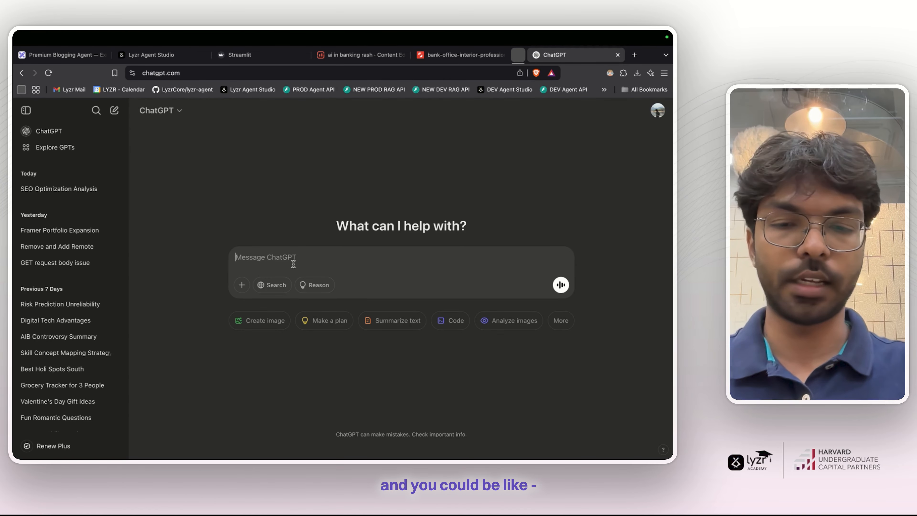
- Begin a ChatGPT message with the line "Write a prompt for an AI Agent", followed by a blank line
text(Write a prom)
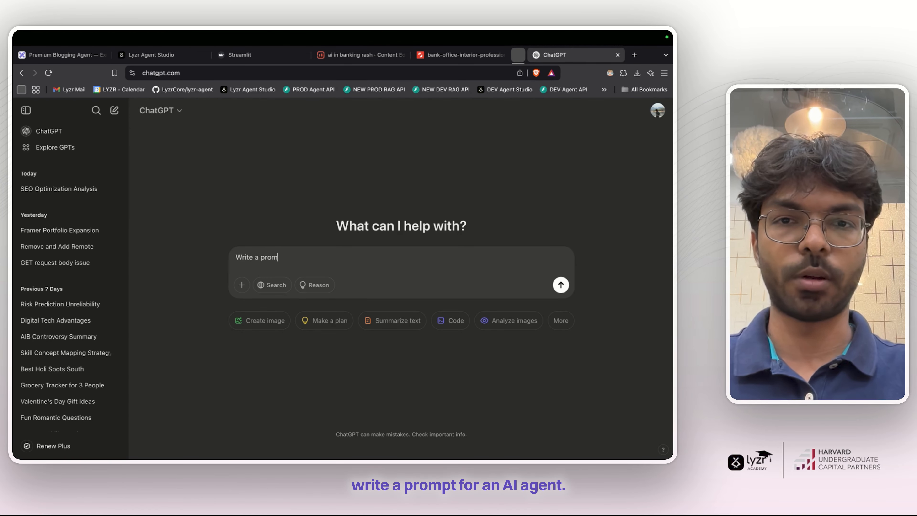
text(pt for an AI A)
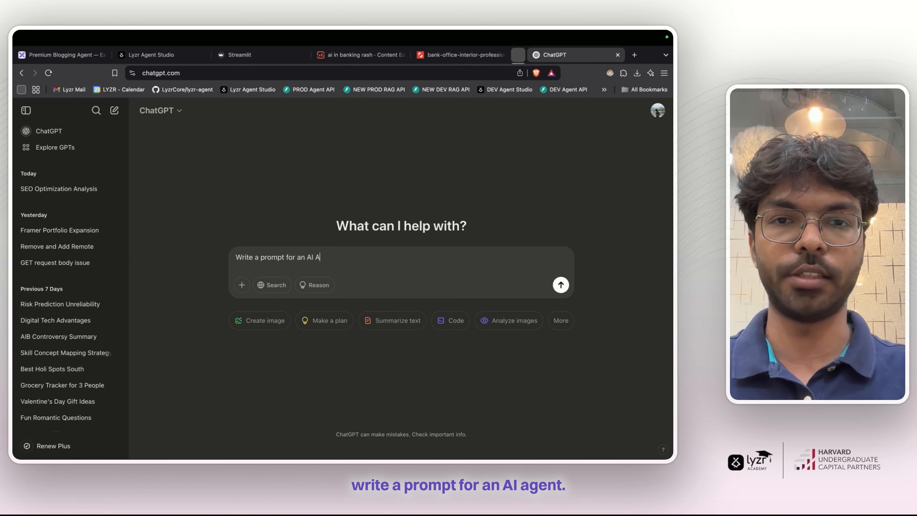
text(gent)
key(shift+Return)
key(shift+Return)
- Add an "Input:" section to the message with the numbered items "1. Keywords" and "2. Competitors"
text(Inpu)
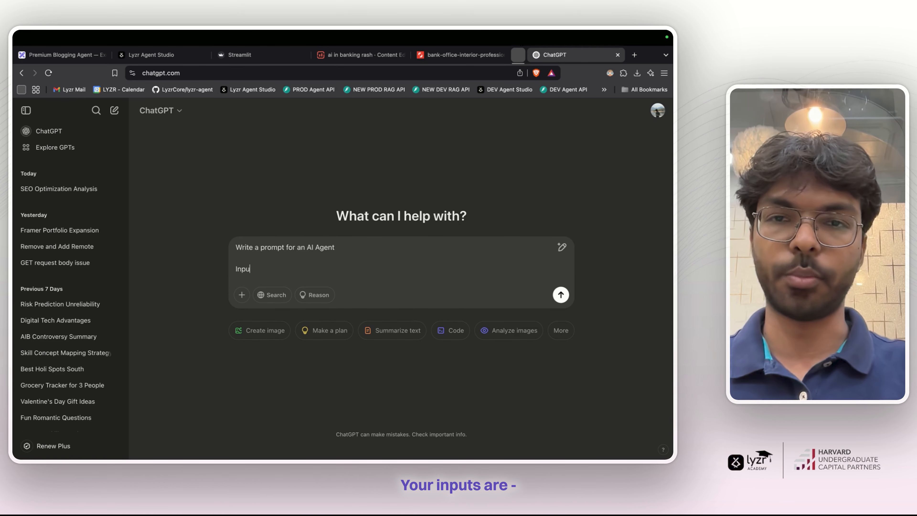
text(t:)
key(shift+Return)
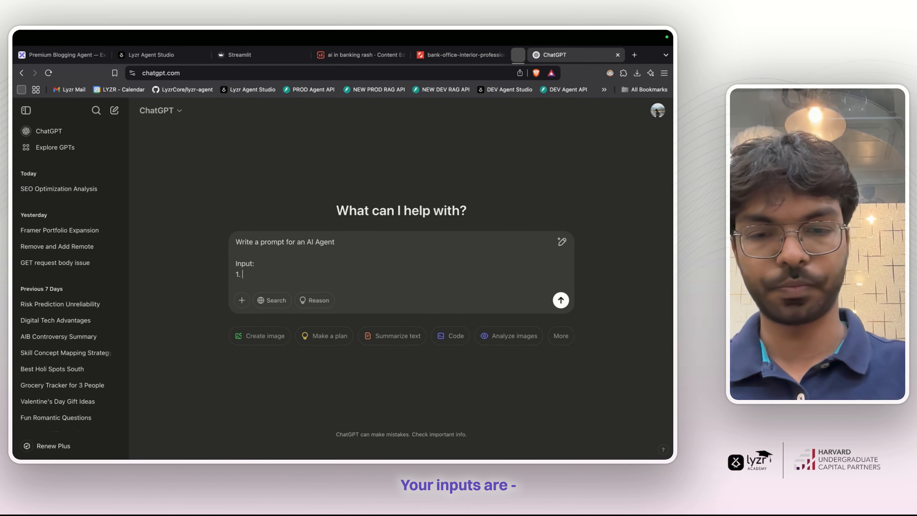
text(1. Keywords)
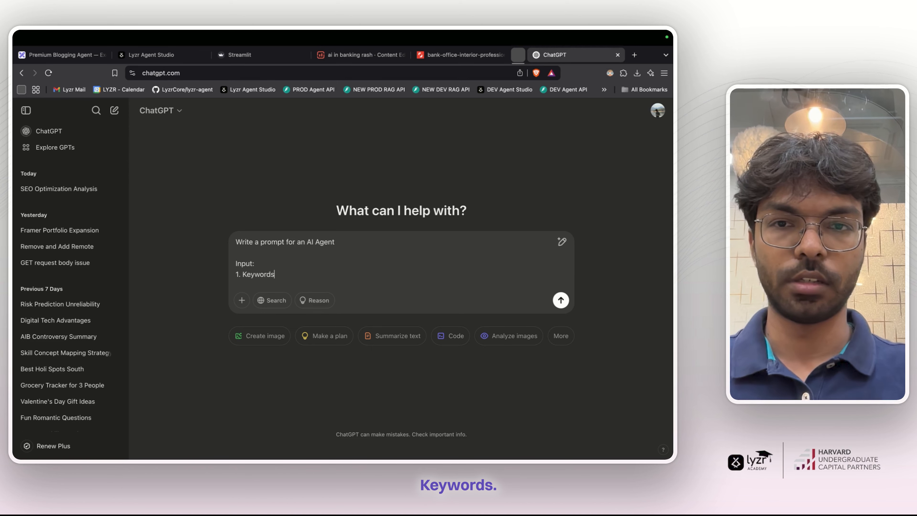
key(shift+Return)
text(2. Competitor)
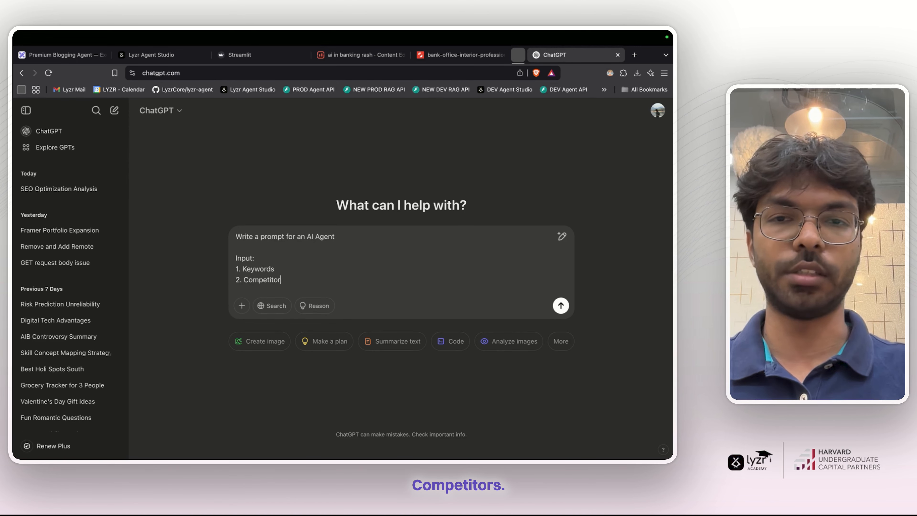
text(s)
key(shift+Return)
key(shift+Return)
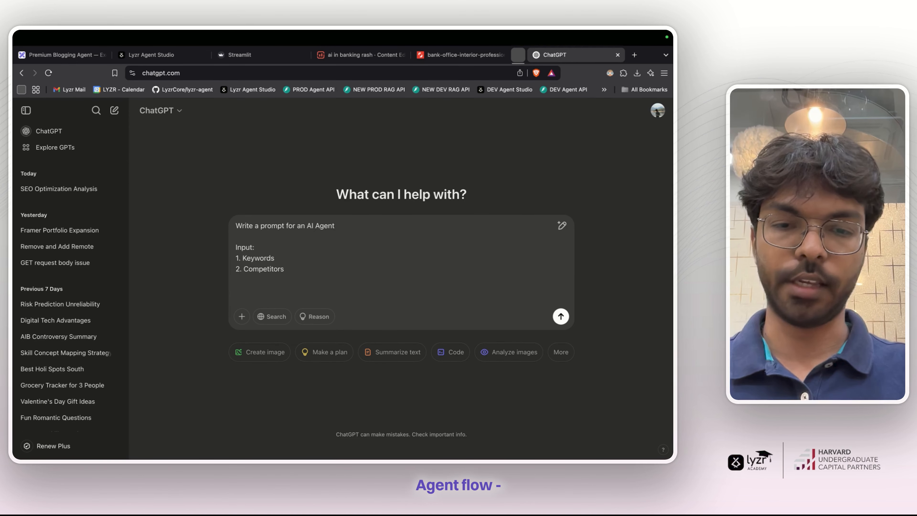
- Add an "Agent flow" section to the message with the item "1. Use perplexity to find top SEO Keywords"
text(Agent flow)
key(shift+Return)
text(1. )
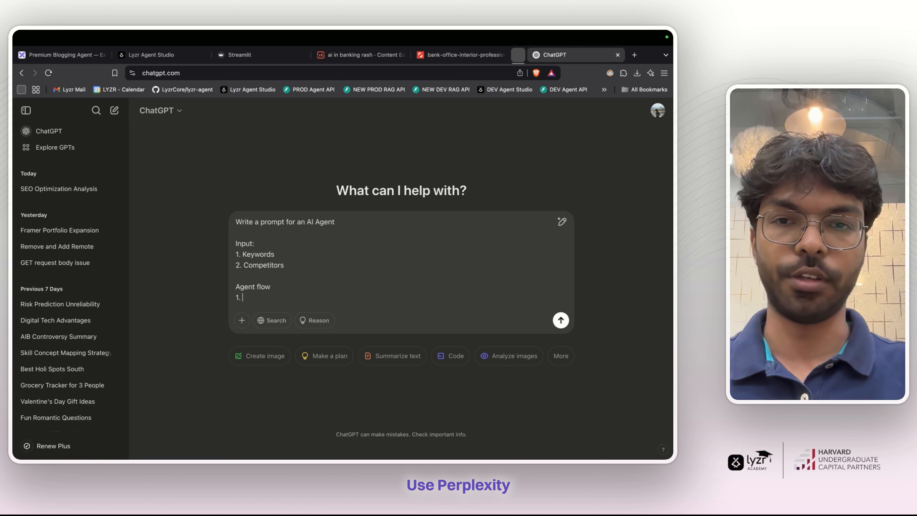
text(Use perplexity)
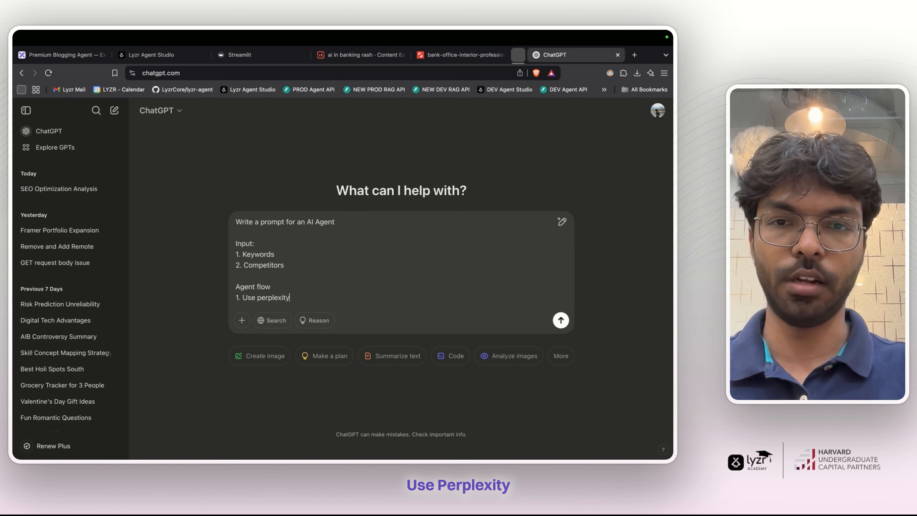
text( to find top )
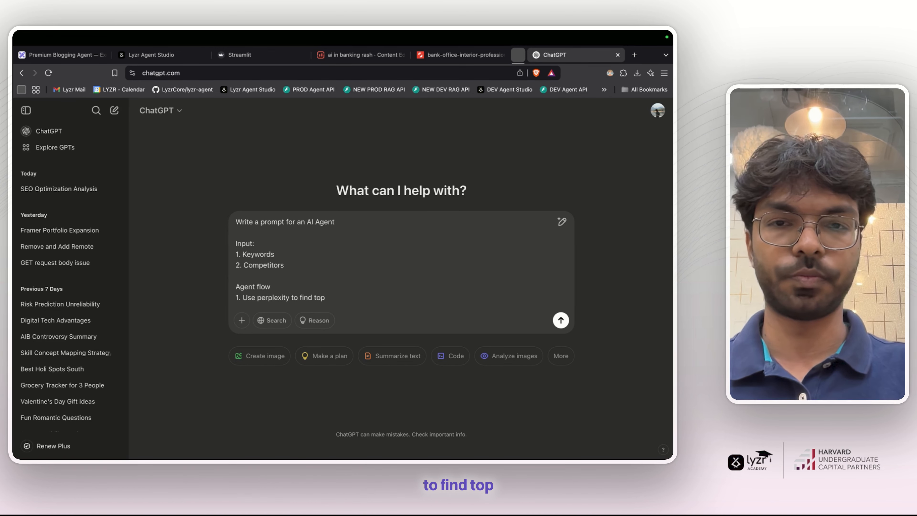
text(SEO Keywords)
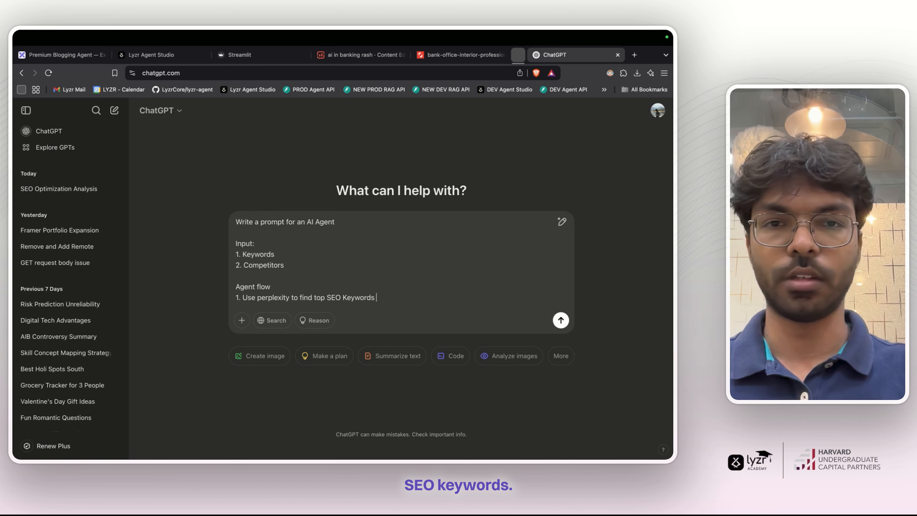
key(shift+Return)
key(shift+Return)
- Add an "Output" section reading "List of SEO Keywords" to the ChatGPT message and send it
text(Output)
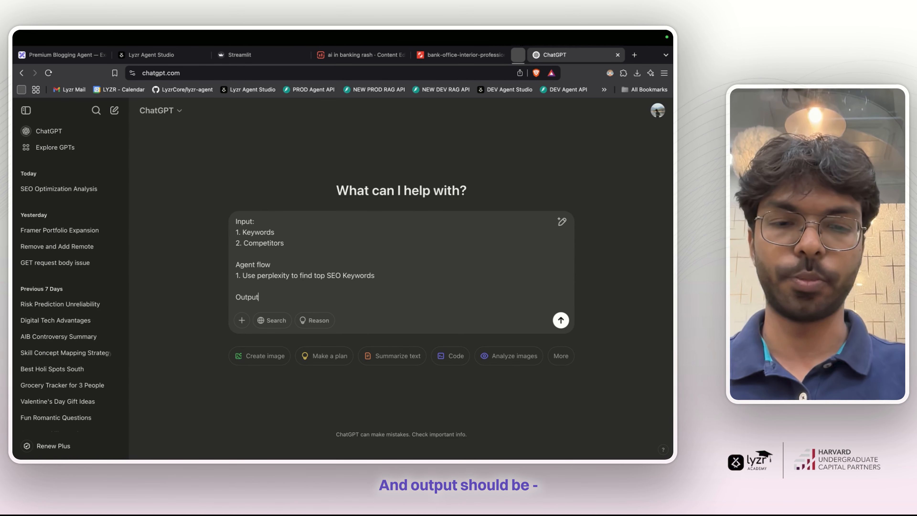
key(shift+Return)
text(List o)
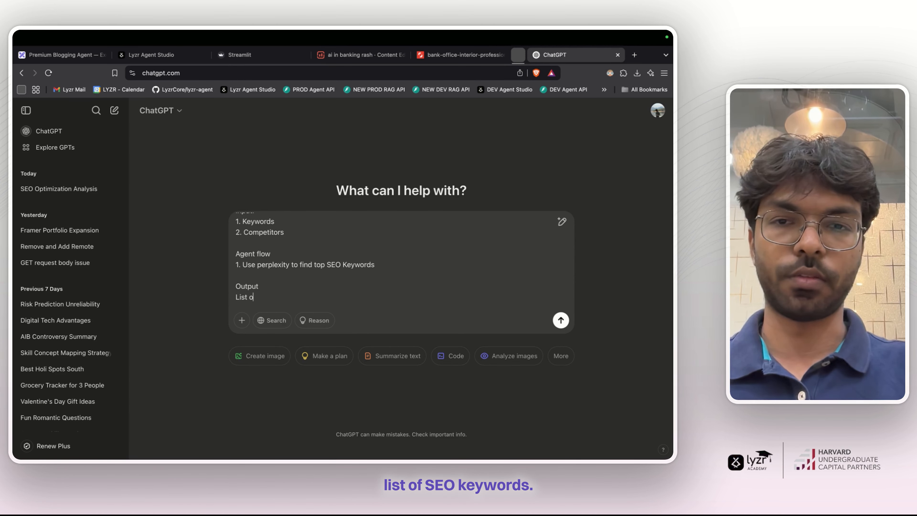
text(f SEO Ke)
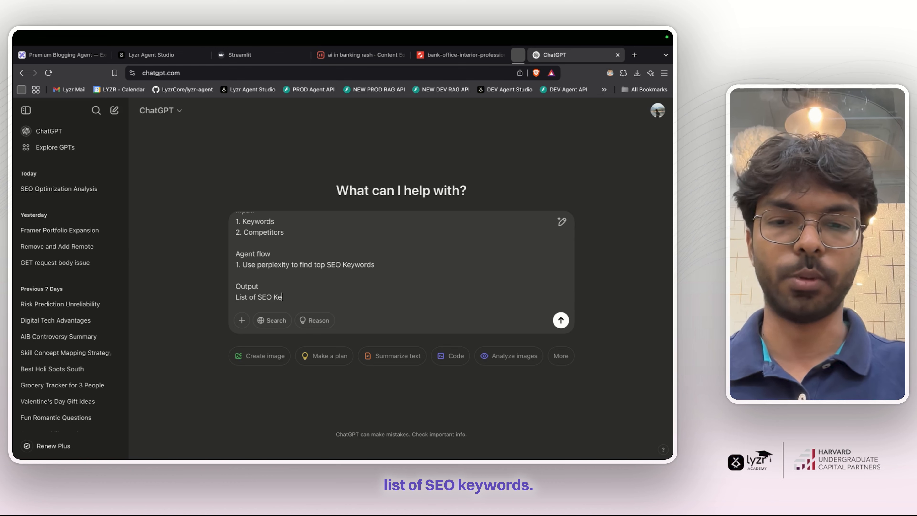
text(ywords)
scroll(334, 235, up, 3)
scroll(329, 250, down, 1)
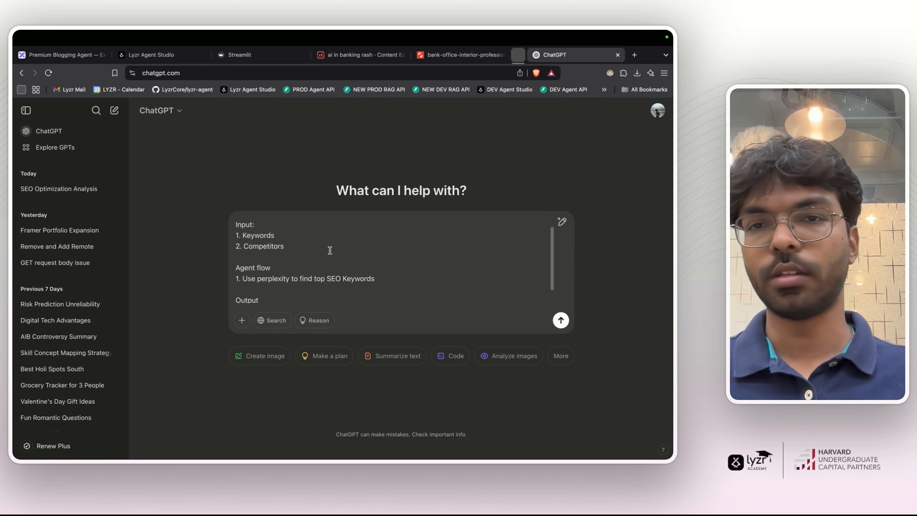
scroll(329, 250, down, 2)
key(Return)
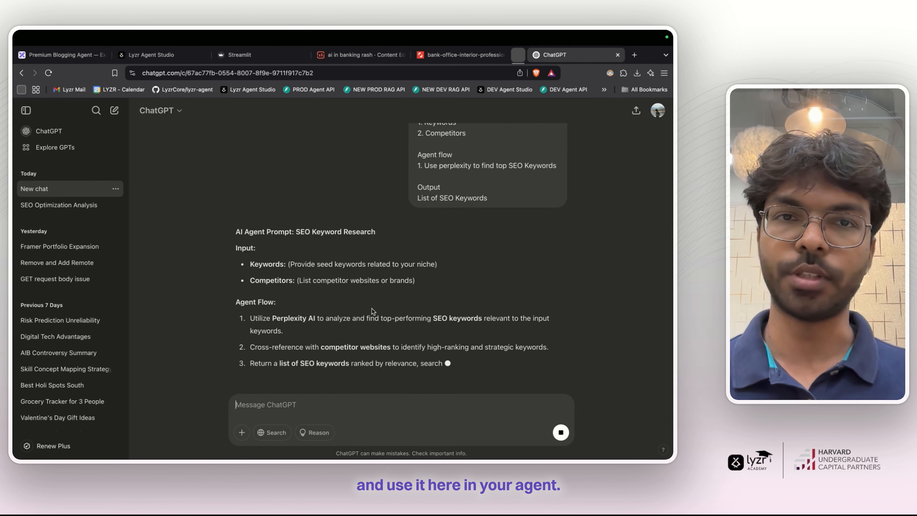
- Review the generated SEO keyword research prompt and copy the full text of the original request message
scroll(373, 311, up, 2)
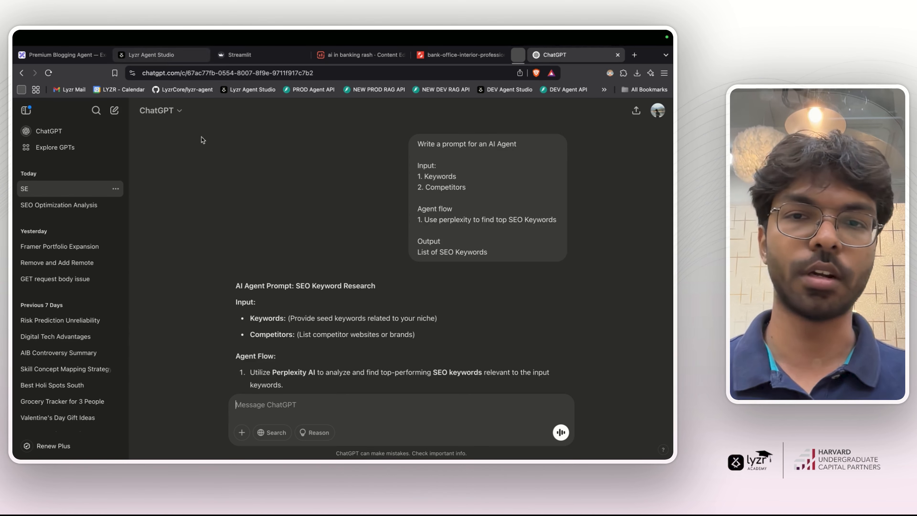
scroll(262, 252, down, 3)
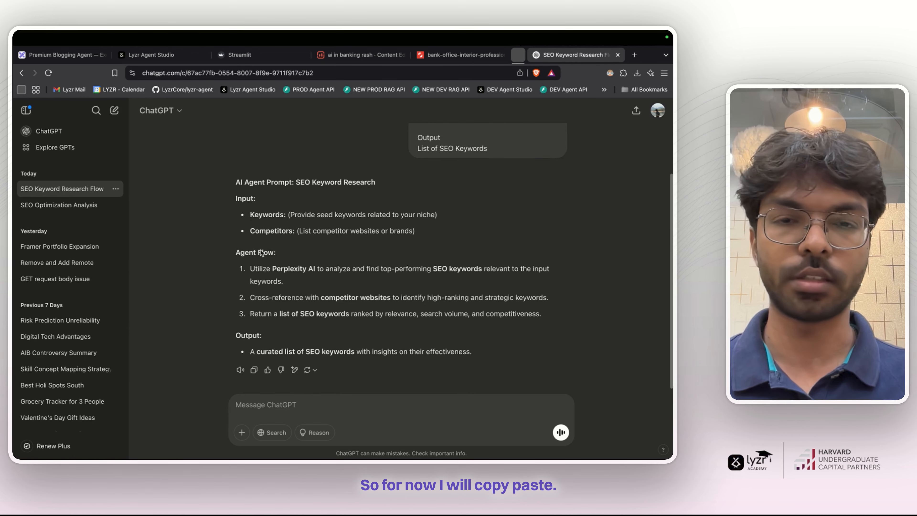
scroll(262, 252, up, 3)
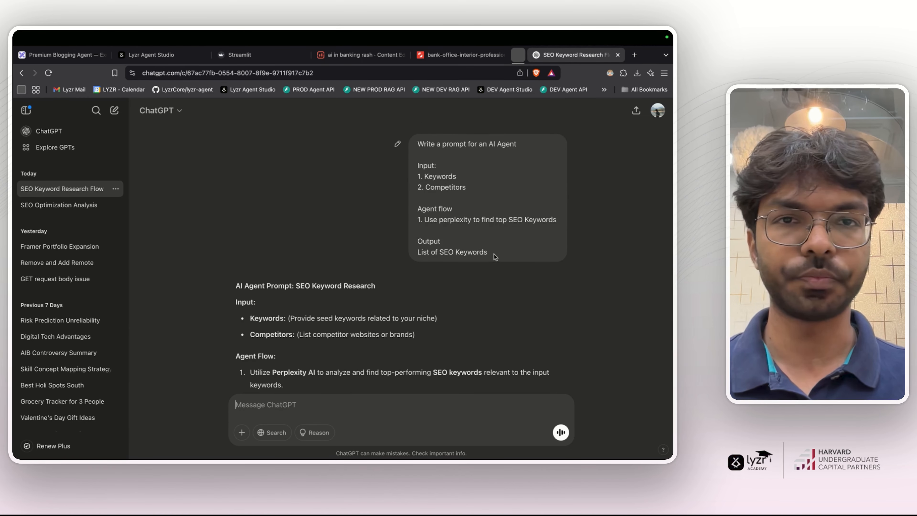
drag(494, 256, 417, 143)
key(super+c)
- Open Claude in a new browser tab, send it the copied prompt request and look through the generated document
key(super+t)
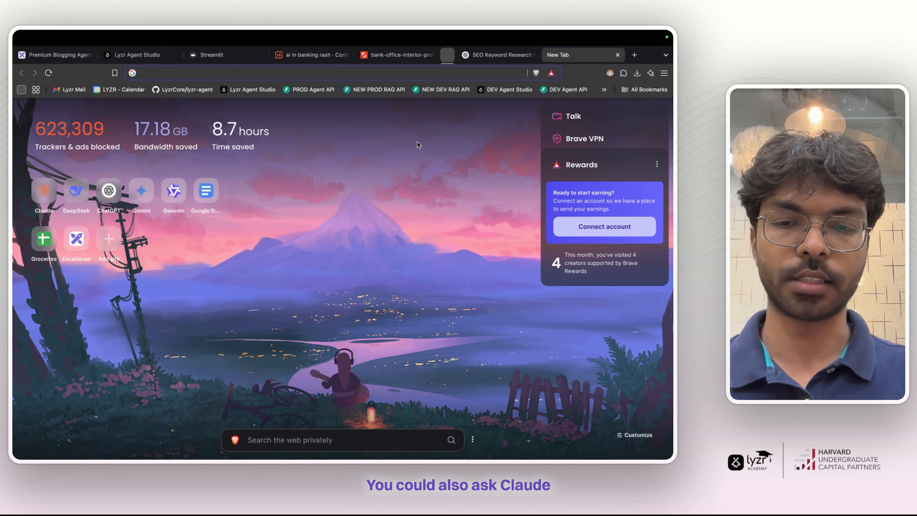
text(claude)
key(Return)
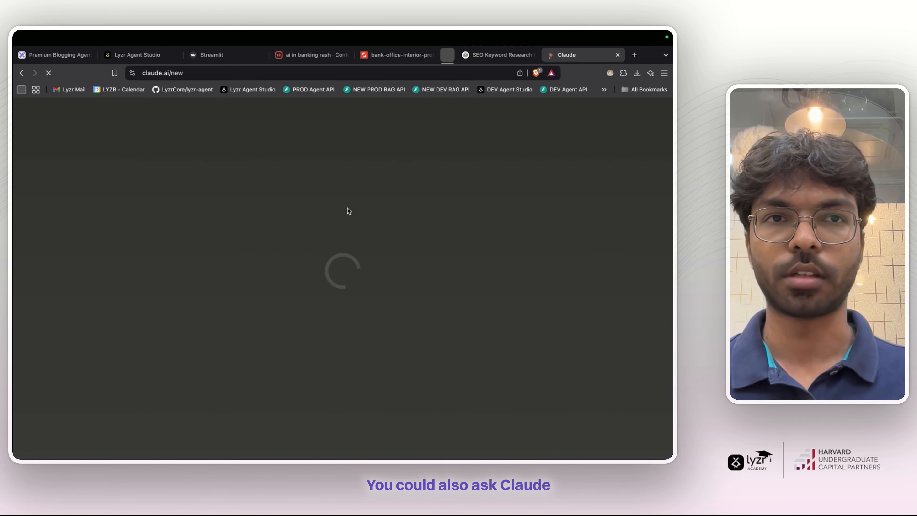
key(super+v)
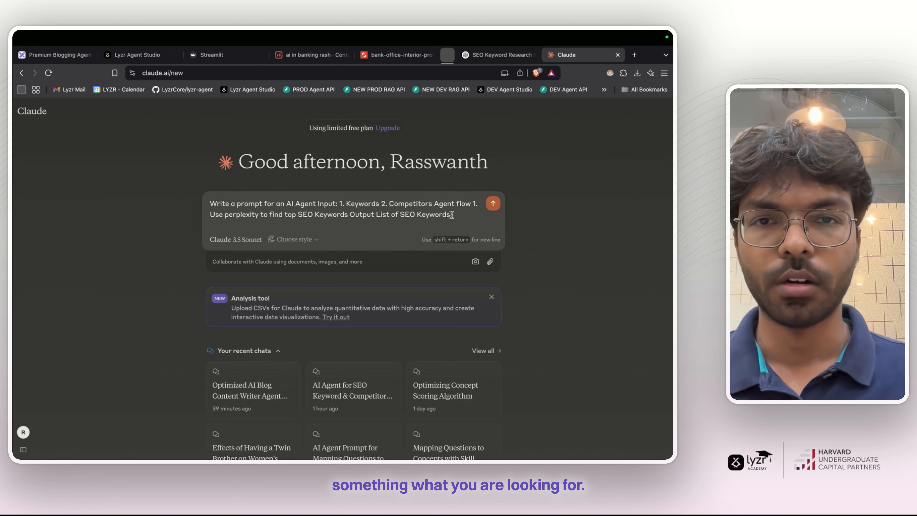
key(Return)
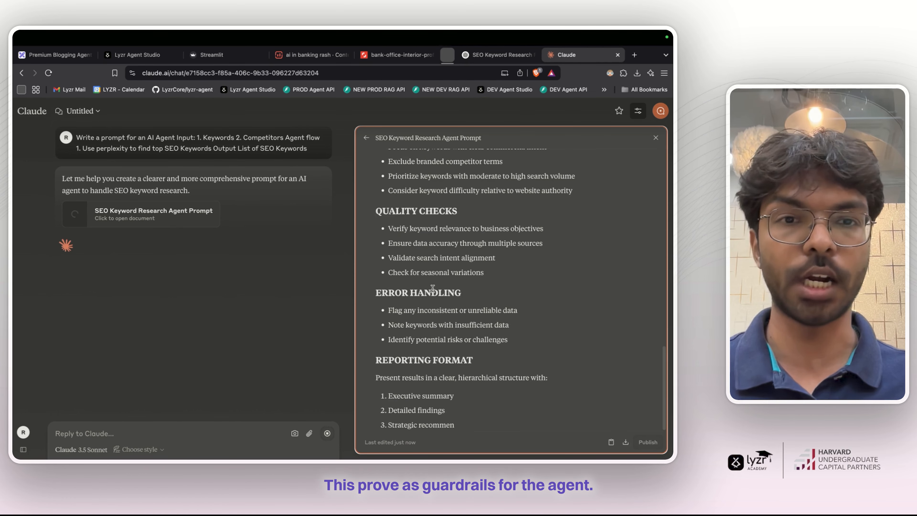
scroll(432, 289, up, 10)
scroll(433, 289, up, 5)
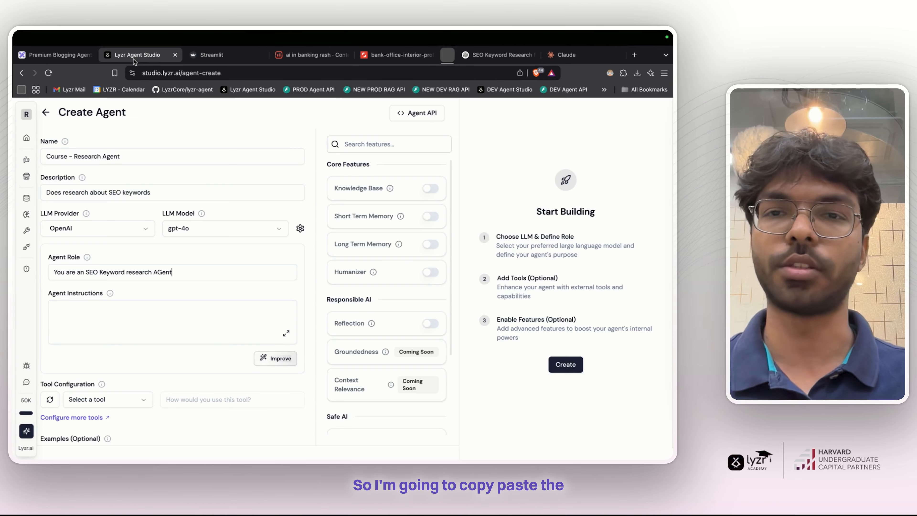
- Switch to Slack and copy the opening paragraph of the RESEARCH prompt from the saved self-messages
click(137, 55)
key(ctrl+Right)
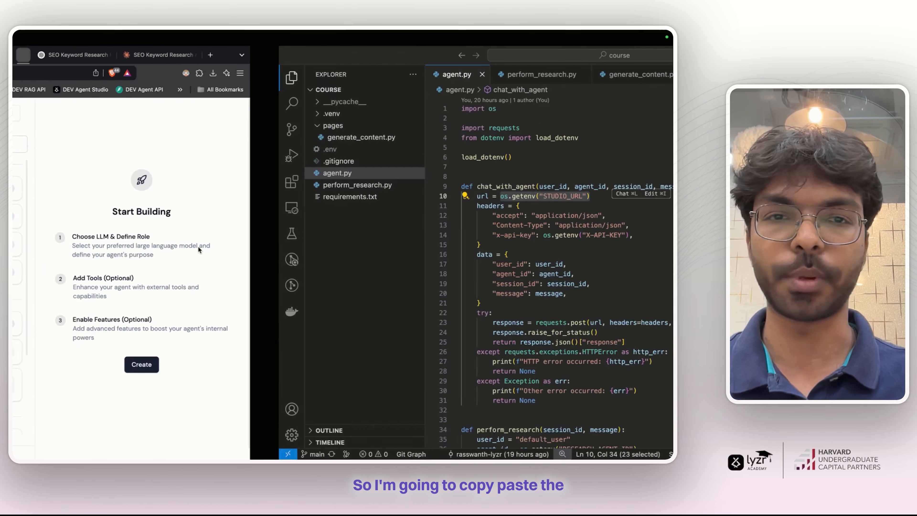
key(ctrl+Right)
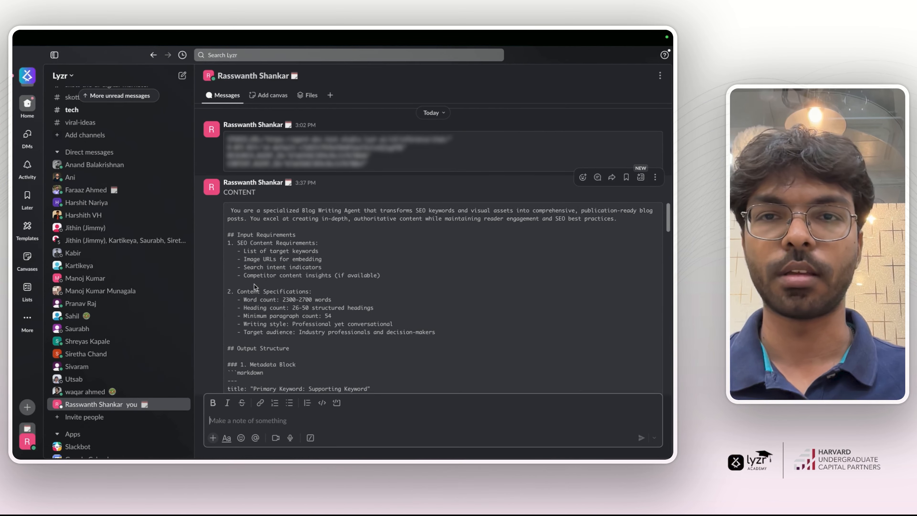
scroll(249, 238, down, 15)
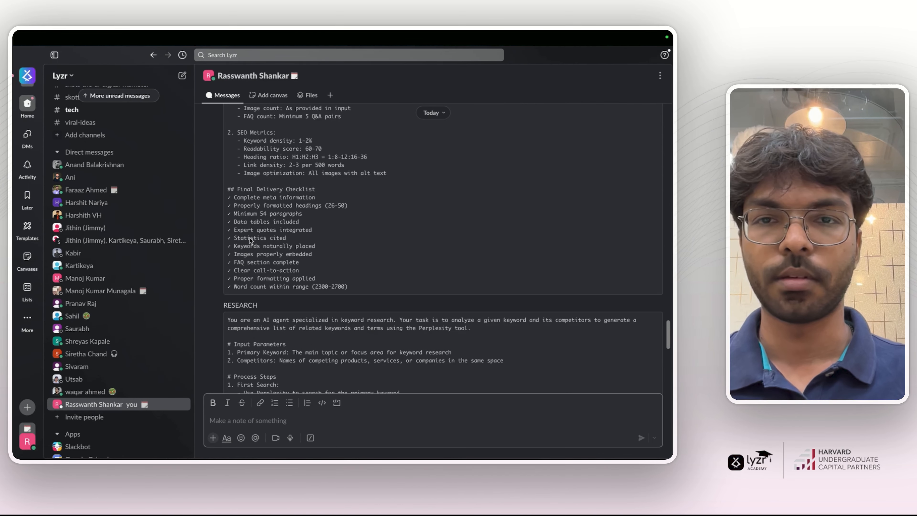
double_click(240, 235)
triple_click(240, 236)
click(261, 236)
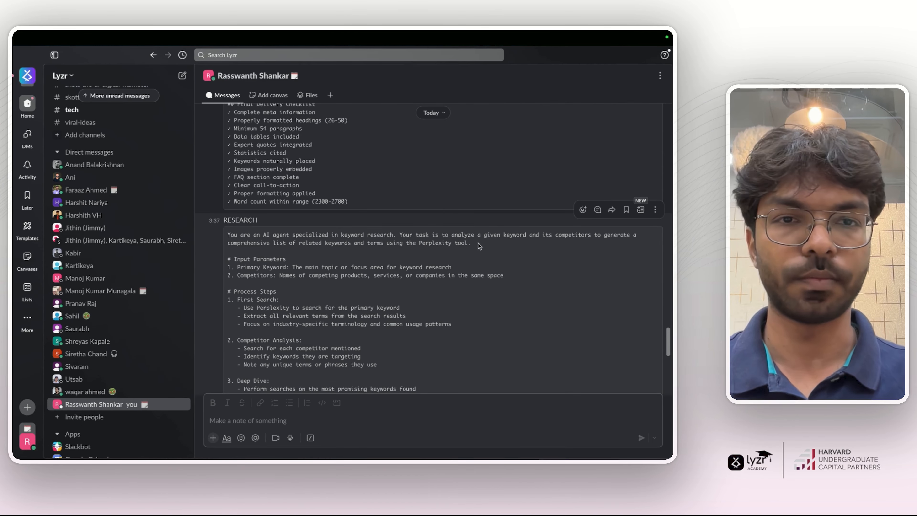
drag(482, 247, 227, 231)
key(super+c)
- Return to Lyzr Agent Studio and replace the Agent Role text with the copied opening paragraph
key(ctrl+Left)
key(ctrl+Left)
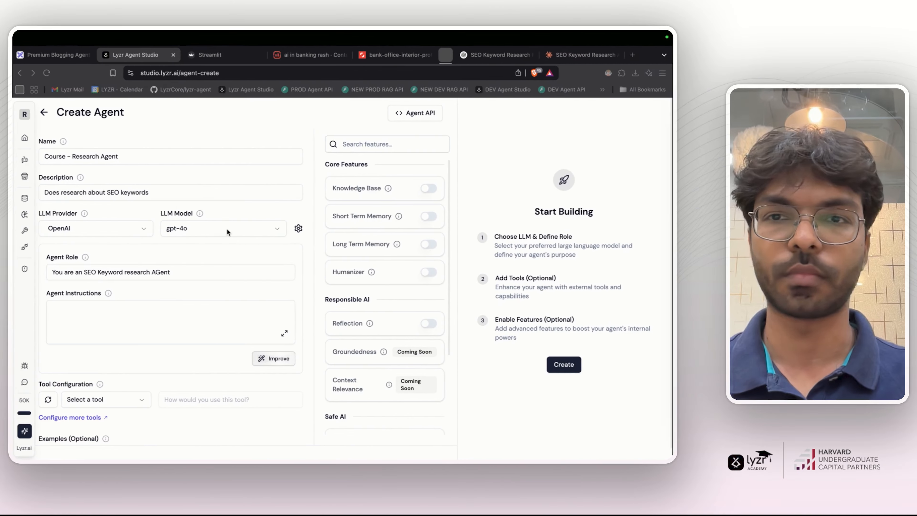
triple_click(144, 273)
key(super+v)
- Switch back to Slack and copy the entire RESEARCH prompt
key(ctrl+Right)
key(ctrl+Right)
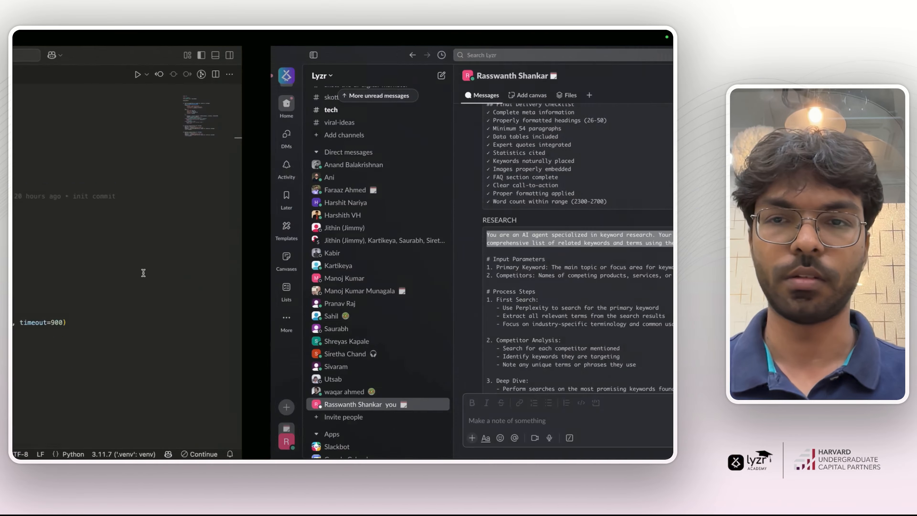
triple_click(292, 295)
key(super+c)
- Paste the full RESEARCH prompt into the Agent Instructions in Lyzr Agent Studio
key(ctrl+Left)
key(ctrl+Left)
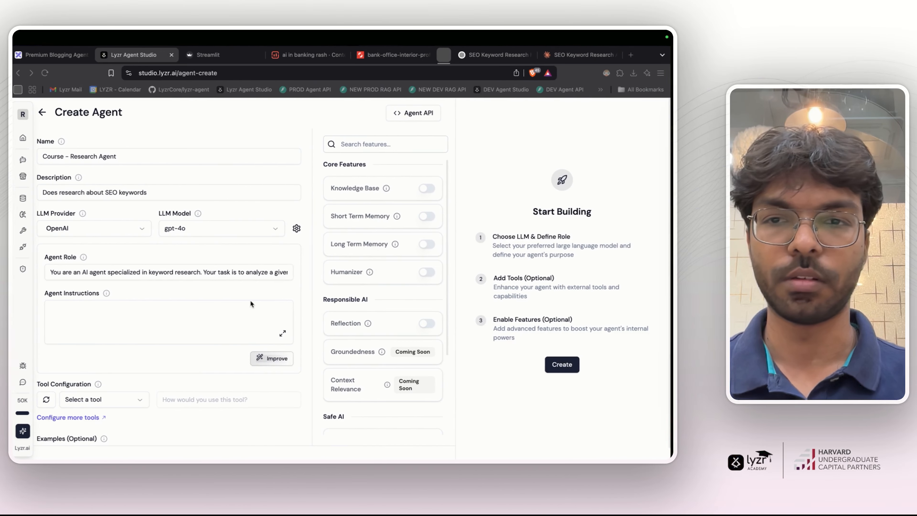
click(271, 322)
key(super+v)
- Delete the opening role paragraph so the Agent Instructions begin at "# Input Parameters", and save them
scroll(279, 275, up, 10)
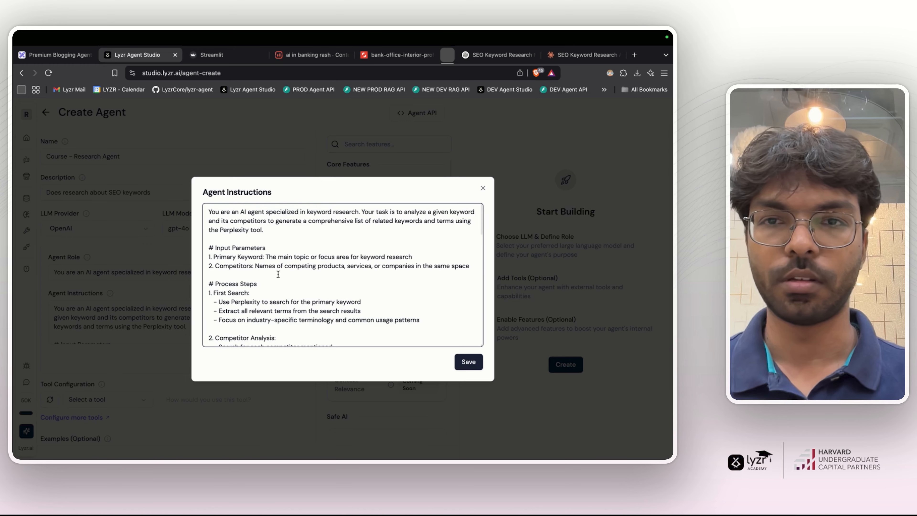
drag(275, 234, 201, 213)
key(BackSpace)
key(BackSpace)
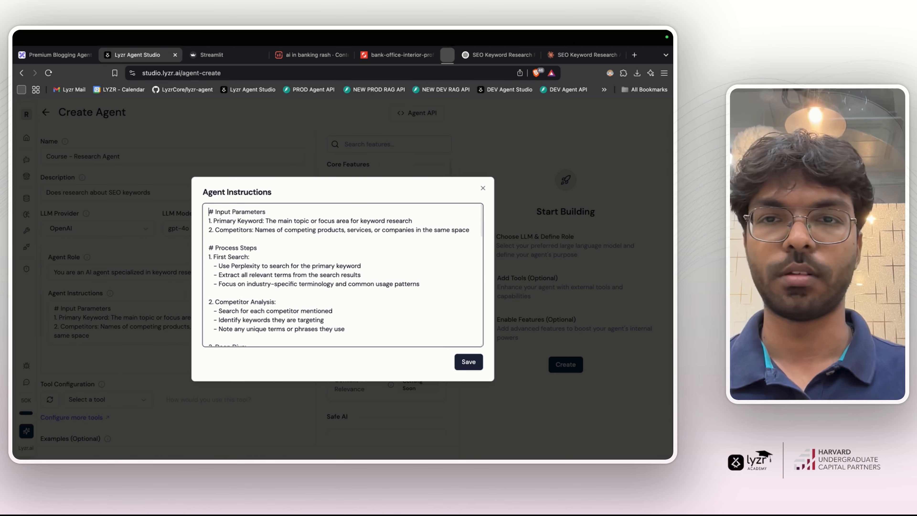
click(468, 362)
- Add the Perplexityai tool to the agent with the usage description "Perplexity Search"
scroll(253, 321, down, 3)
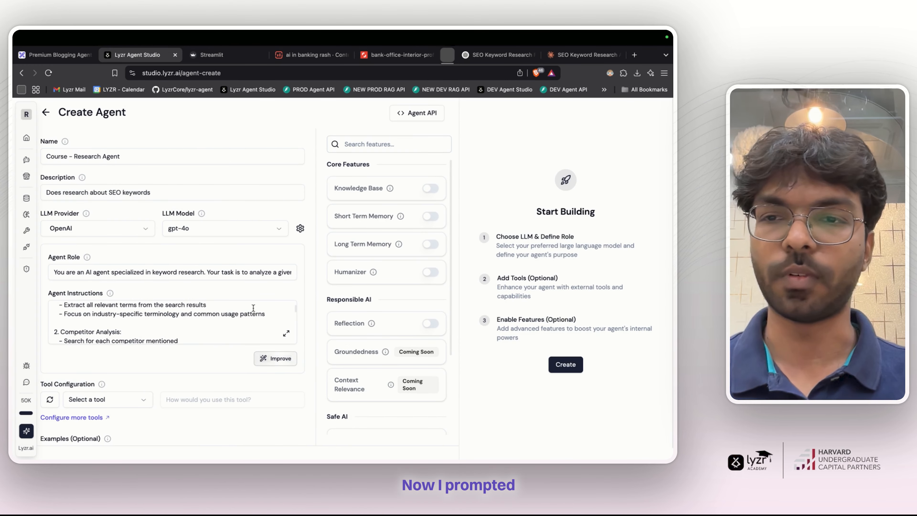
scroll(193, 274, down, 1)
mouse_move(87, 244)
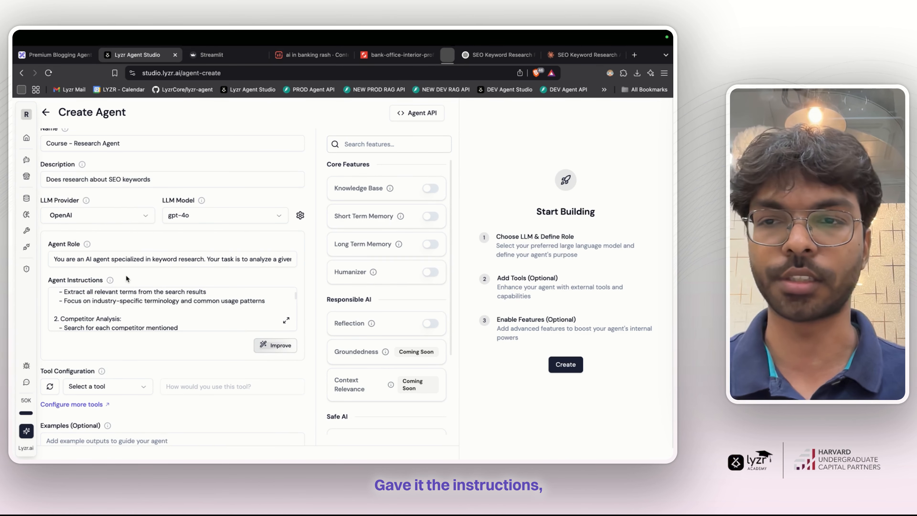
scroll(126, 277, down, 1)
scroll(125, 275, down, 3)
click(131, 340)
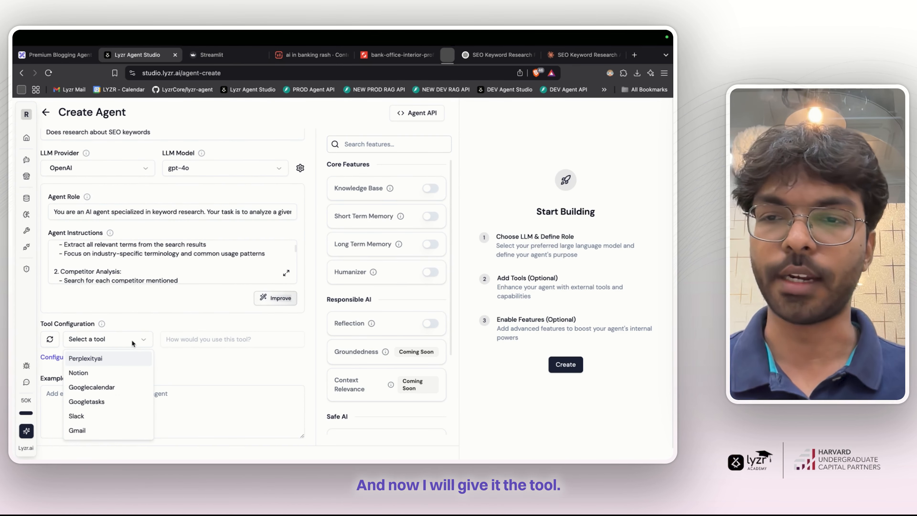
click(111, 358)
text(Pe)
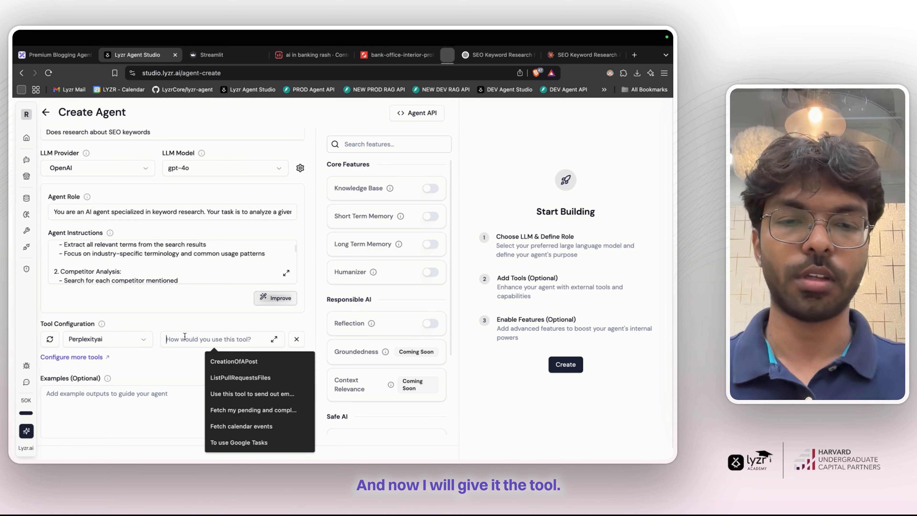
text(rpl)
click(215, 360)
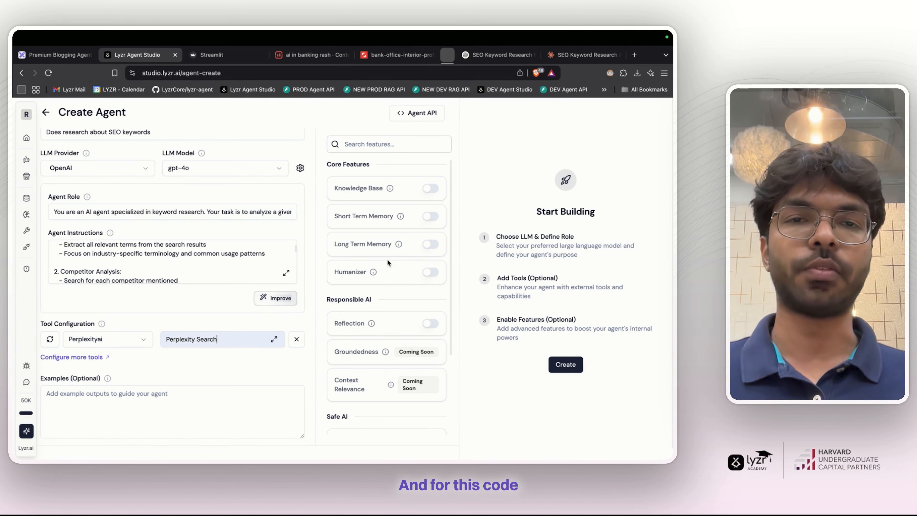
- Look through the optional core, Responsible AI and Safe AI features and create the research agent without enabling any
scroll(388, 261, down, 4)
scroll(388, 261, up, 4)
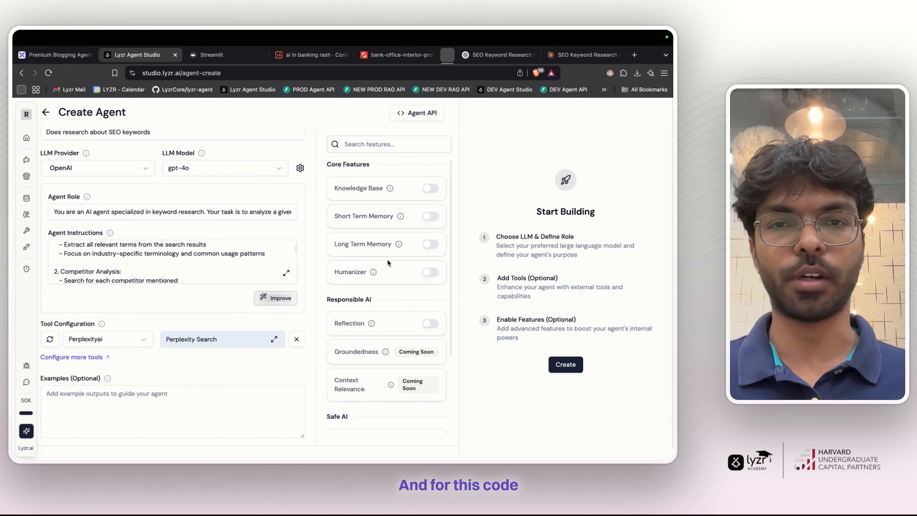
scroll(388, 259, down, 4)
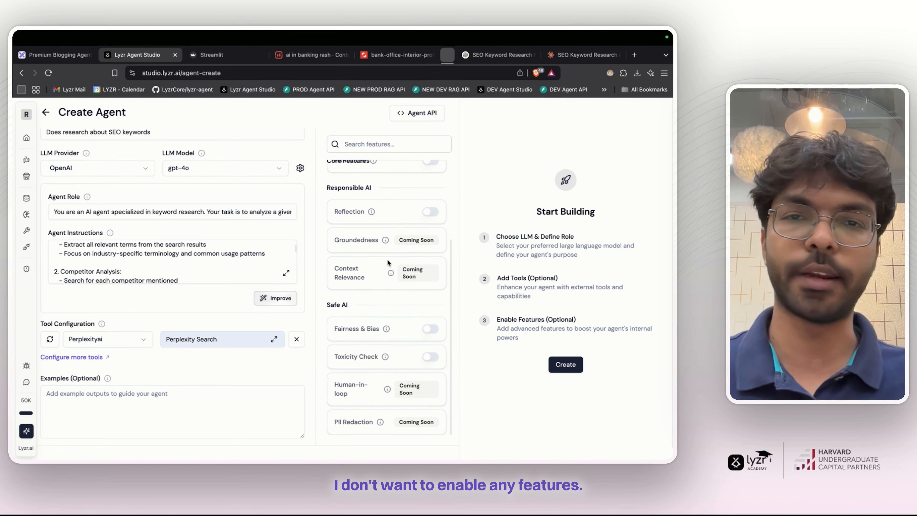
scroll(402, 245, up, 4)
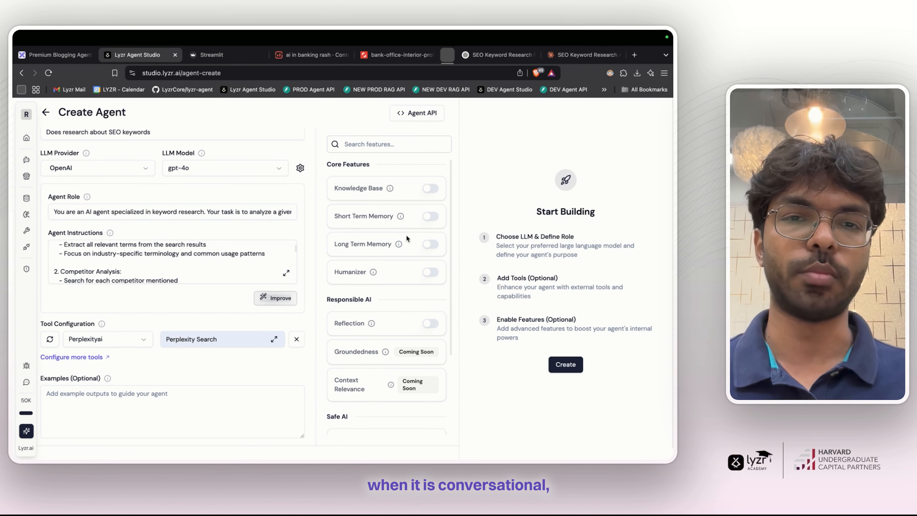
scroll(407, 234, down, 4)
scroll(388, 302, up, 4)
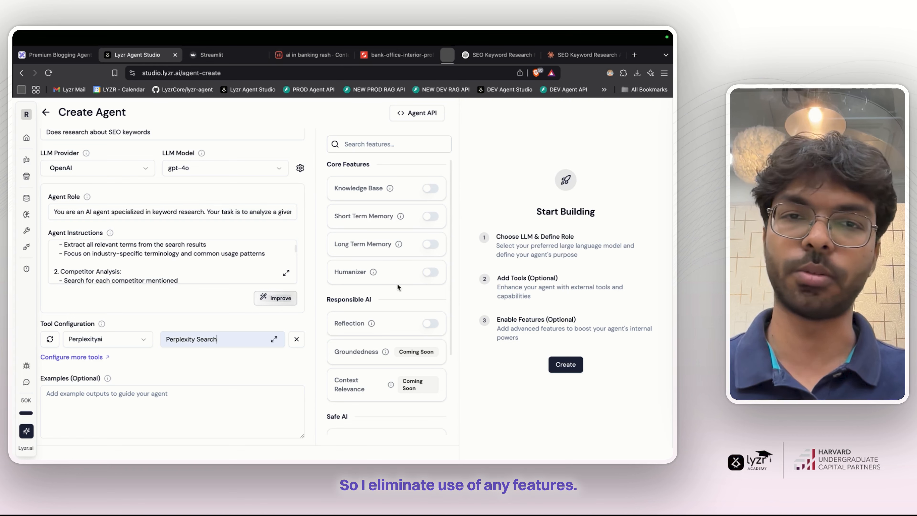
scroll(397, 284, down, 2)
scroll(397, 285, down, 3)
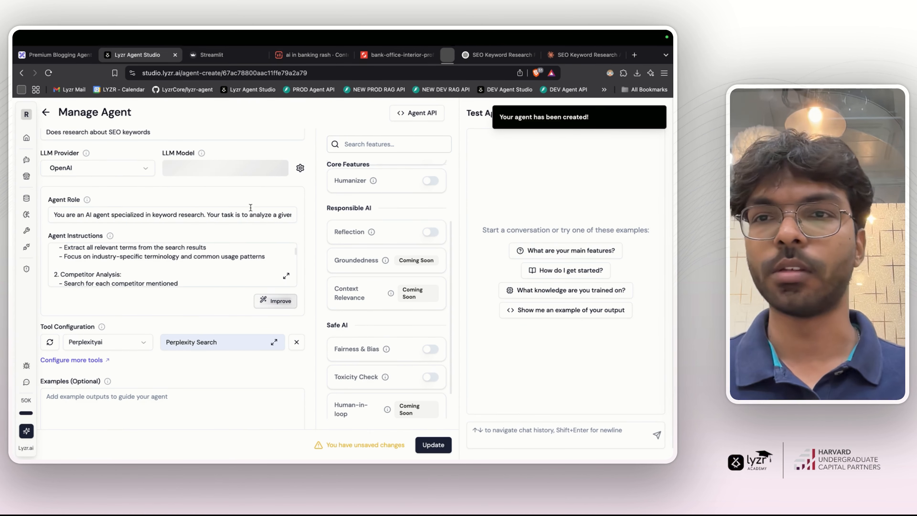
- Return to the agents list and start creating another new agent
scroll(245, 203, up, 2)
scroll(245, 203, up, 1)
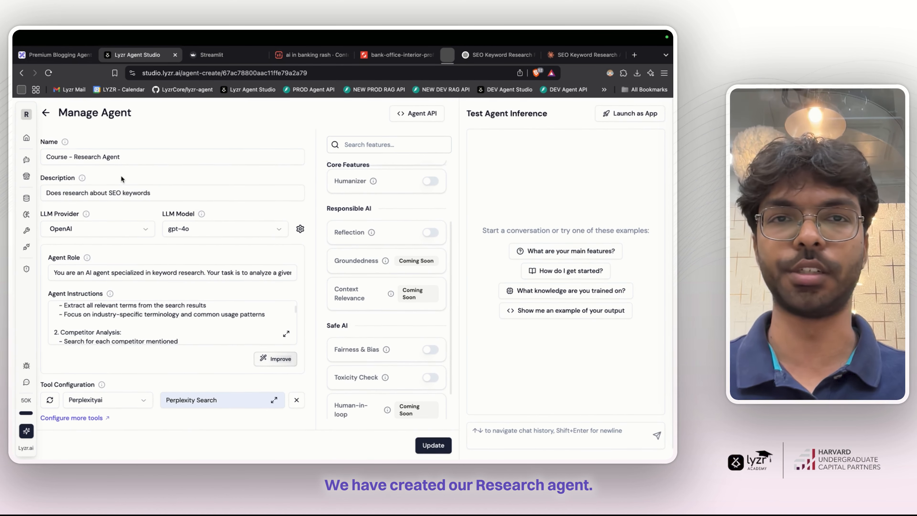
click(48, 112)
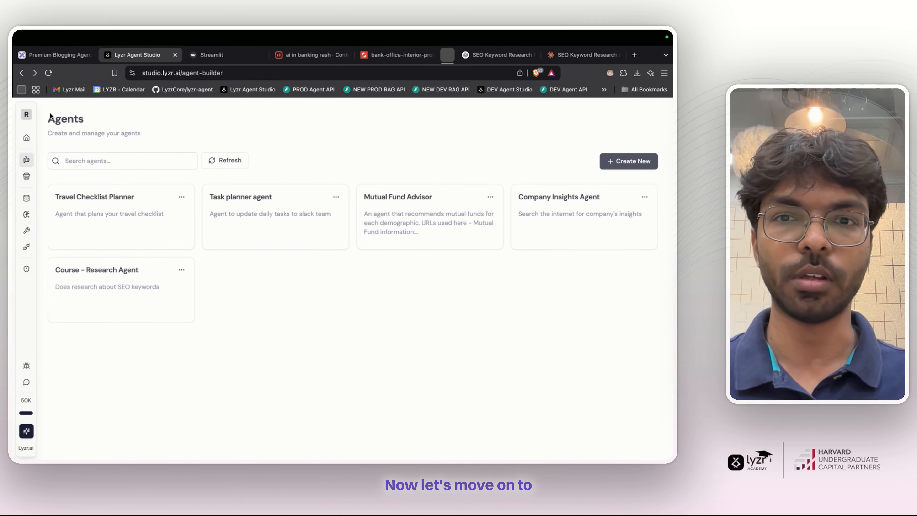
click(629, 161)
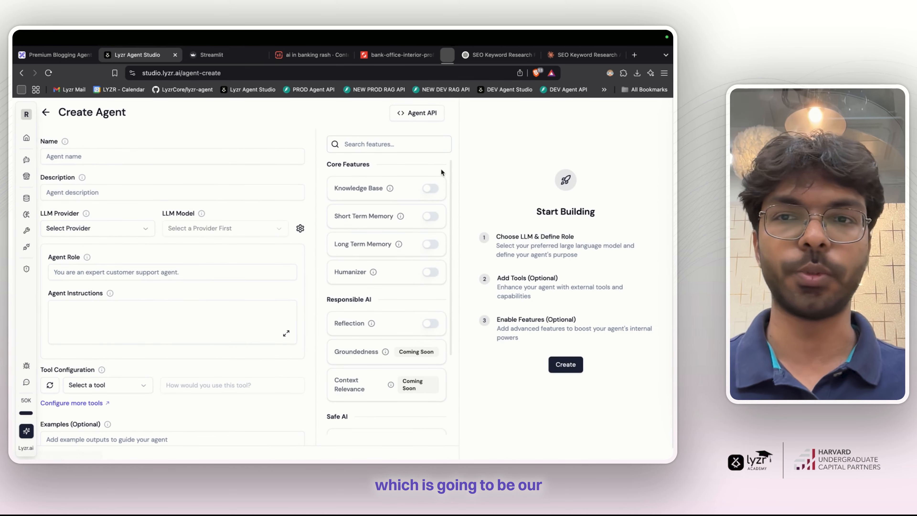
- Check the workflow diagram in Excalidraw for the second agent and name the new agent "Course - Content Generator Agent"
click(72, 59)
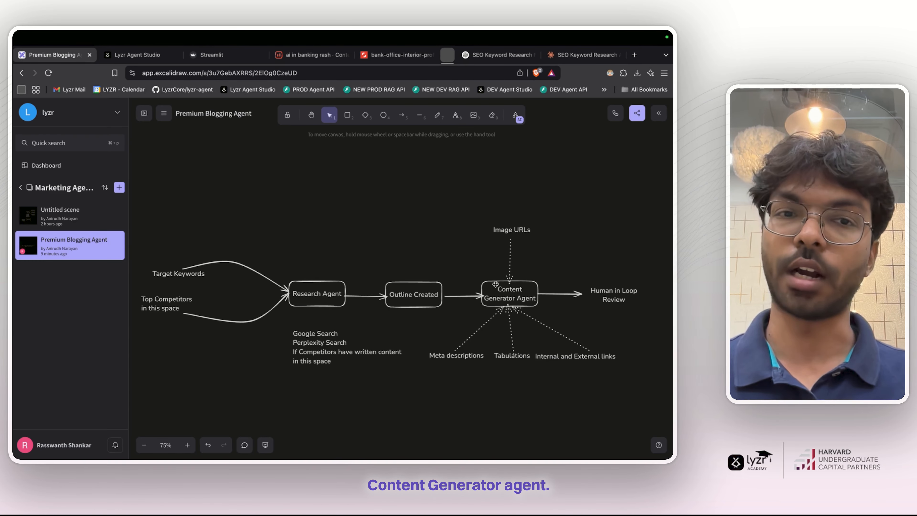
click(137, 54)
click(101, 163)
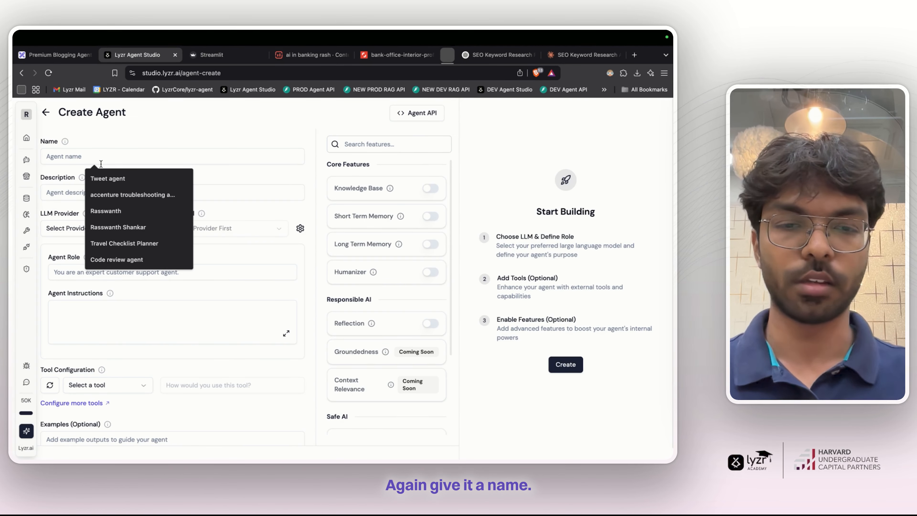
text(Cour)
click(122, 178)
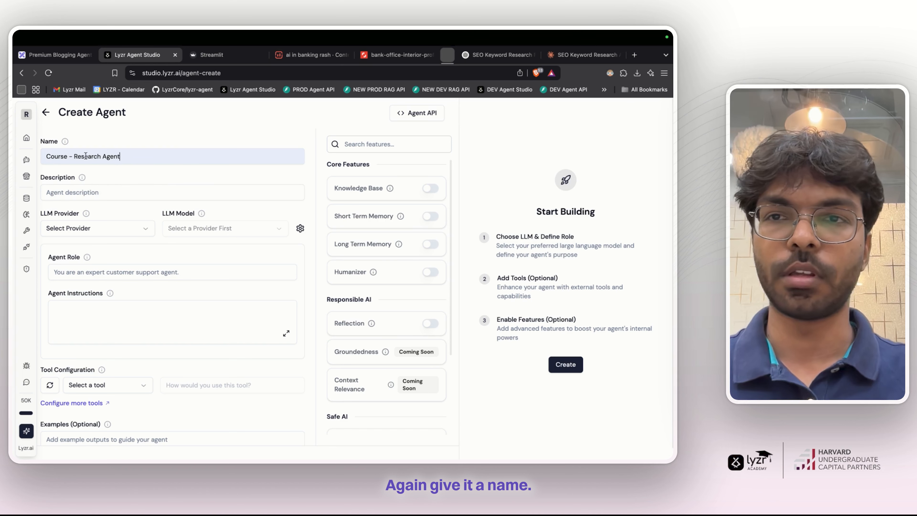
double_click(82, 152)
text(Content Genera)
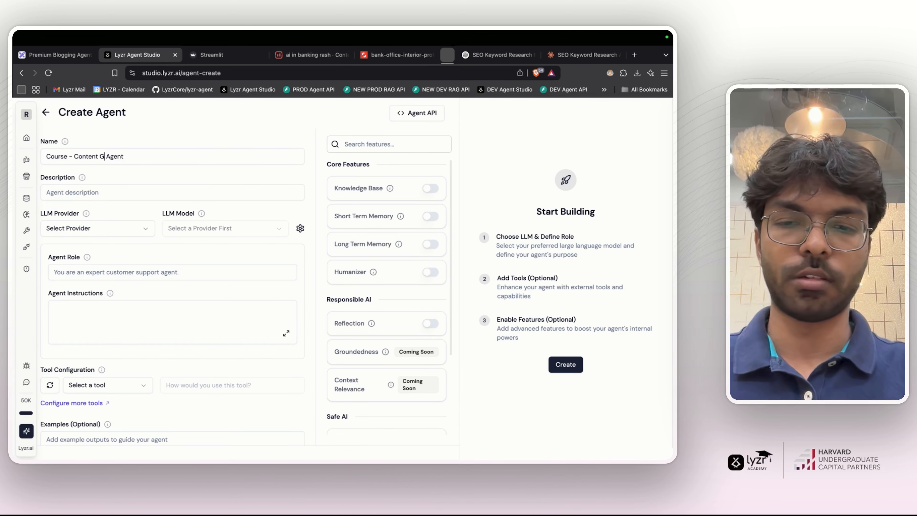
text(tor)
- Set the agent's description to "Creates content using SEO Keywords"
click(69, 192)
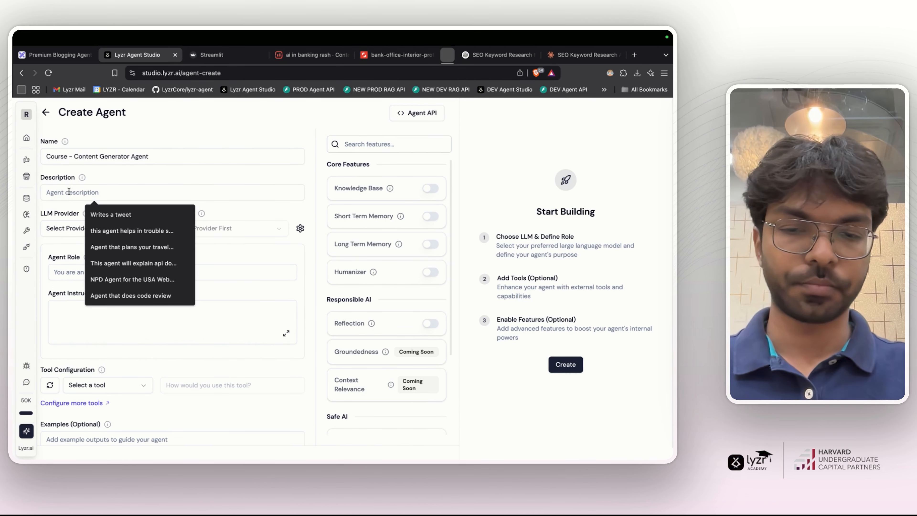
text(C)
key(BackSpace)
text(Crea)
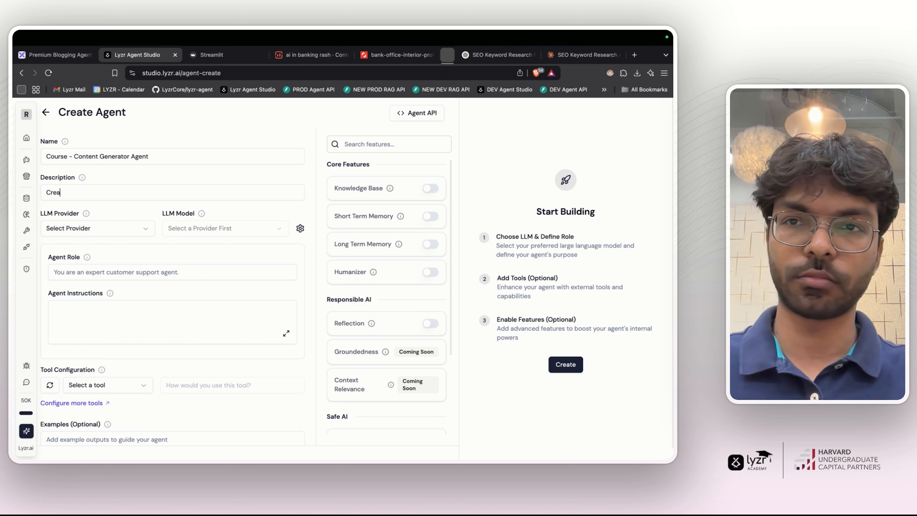
text(tes content)
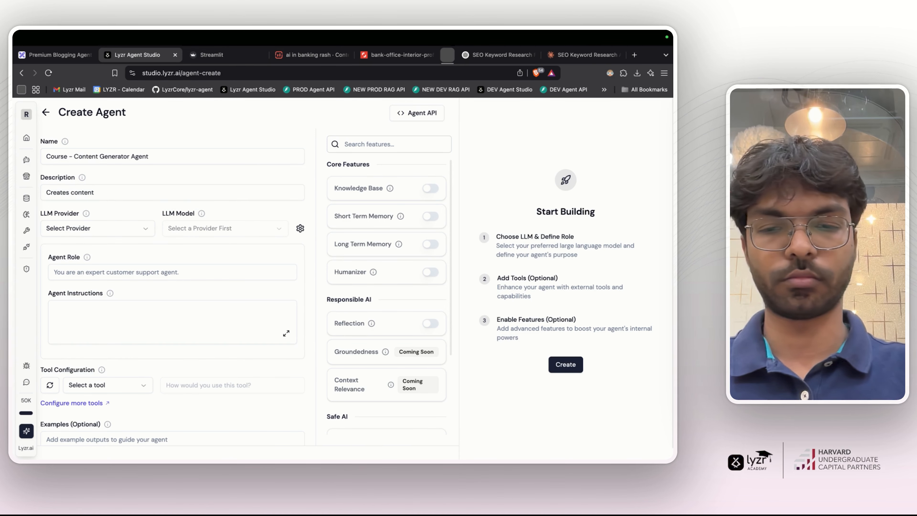
text( using SEO Keywords)
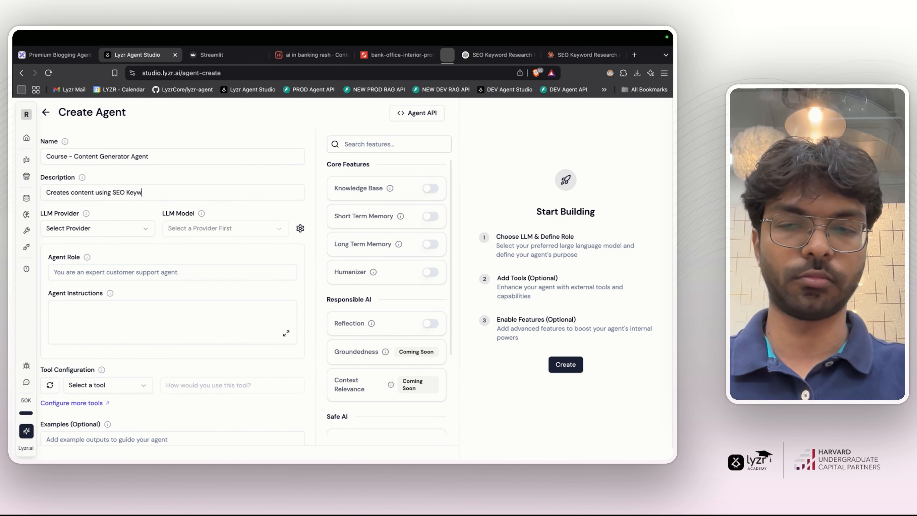
- Choose Google as the LLM provider and gemini-2.0-flash-exp as the model
click(75, 234)
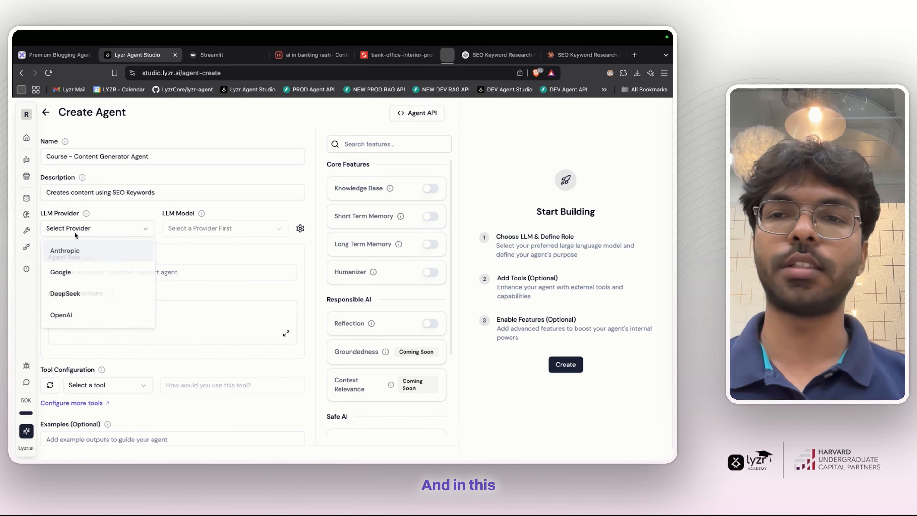
click(84, 272)
click(190, 228)
click(201, 248)
click(123, 241)
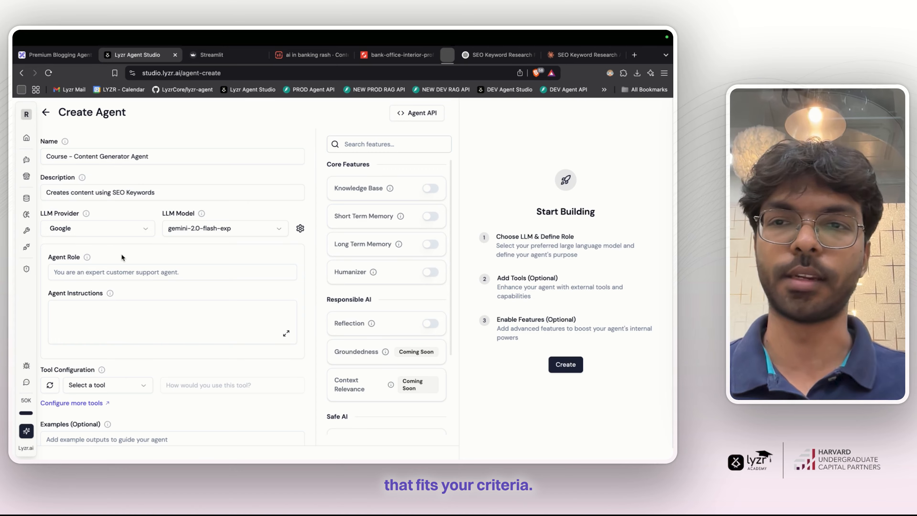
- Copy the blog-writing prompt from Slack into the Agent Instructions, cut its opening role paragraph, and save from "## Input Requirements" on
click(140, 269)
key(ctrl+Right)
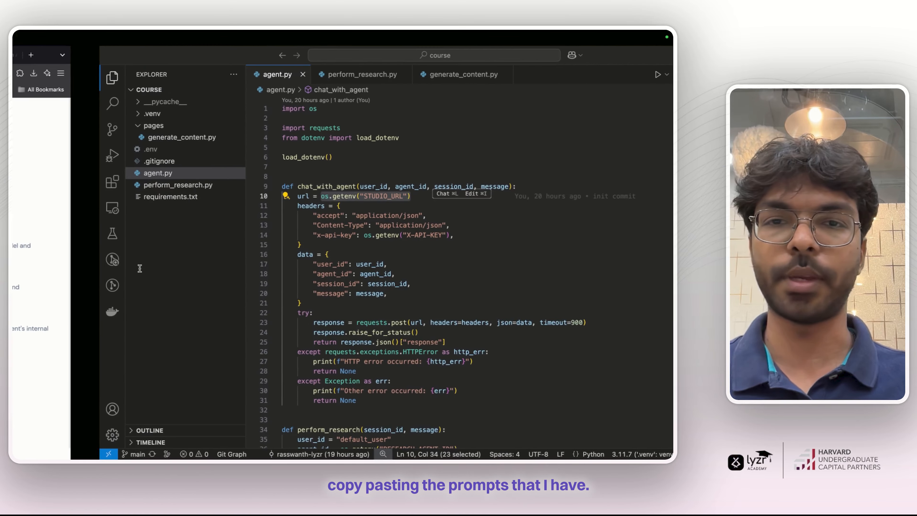
key(ctrl+Right)
scroll(254, 306, up, 15)
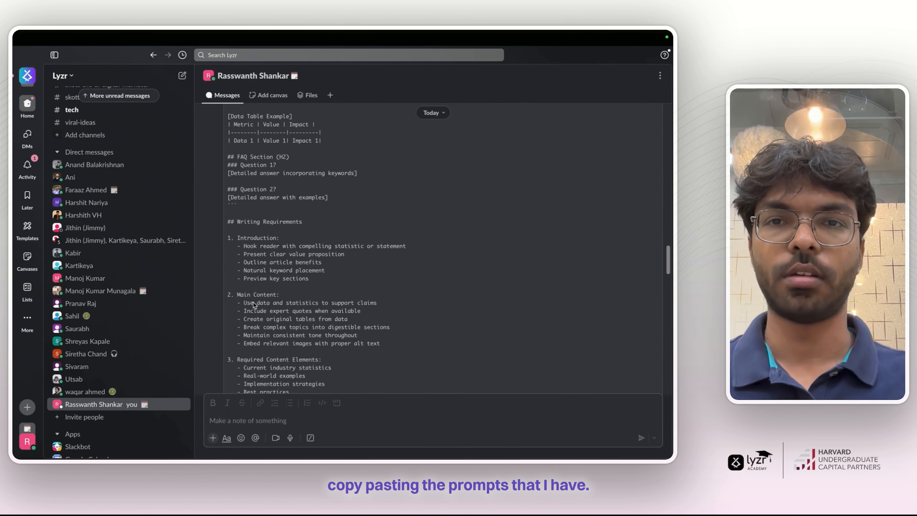
scroll(254, 304, up, 10)
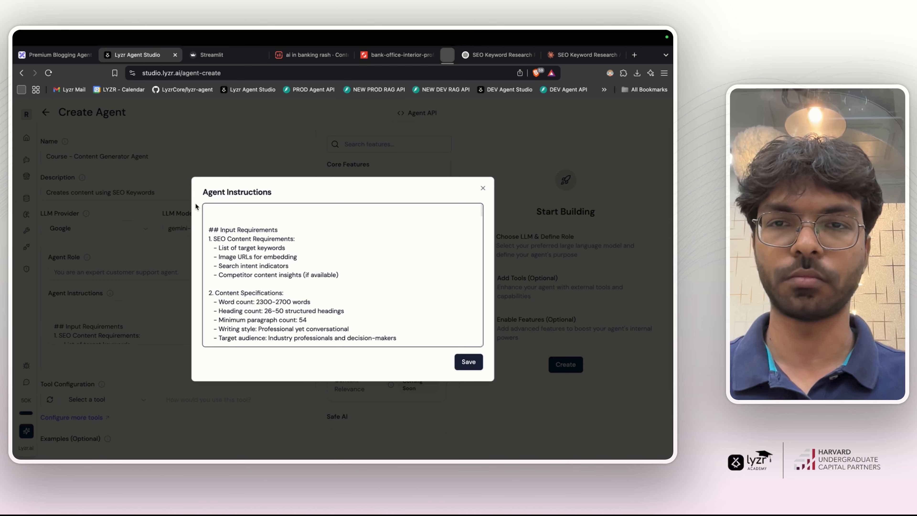
scroll(213, 209, up, 2)
click(461, 366)
- Paste the cut "You are a specialized Blog Writing Agent" paragraph as the Agent Role
click(152, 270)
key(super+v)
key(super+Left)
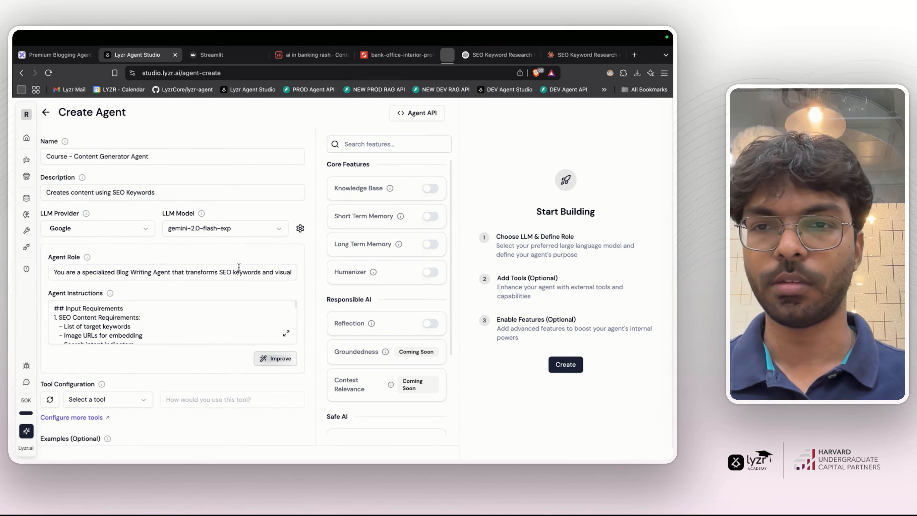
- Look through the tool and optional feature settings and create the content generator agent without adding a tool or enabling any feature
scroll(238, 266, down, 1)
click(135, 386)
click(162, 368)
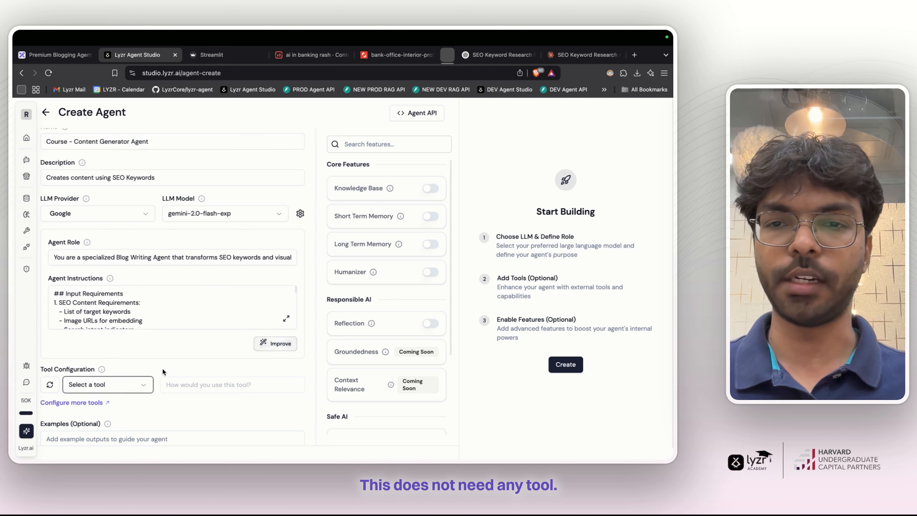
scroll(162, 368, down, 3)
scroll(162, 368, up, 3)
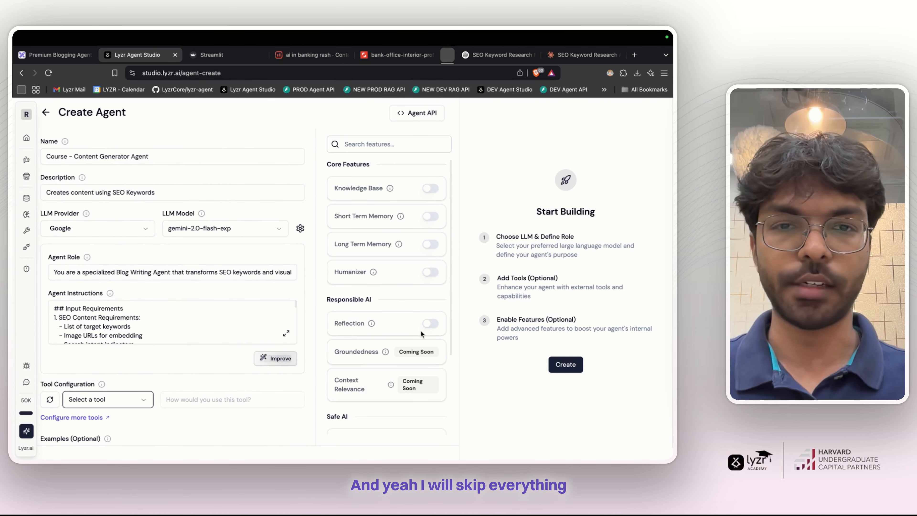
scroll(436, 340, down, 5)
scroll(436, 340, up, 5)
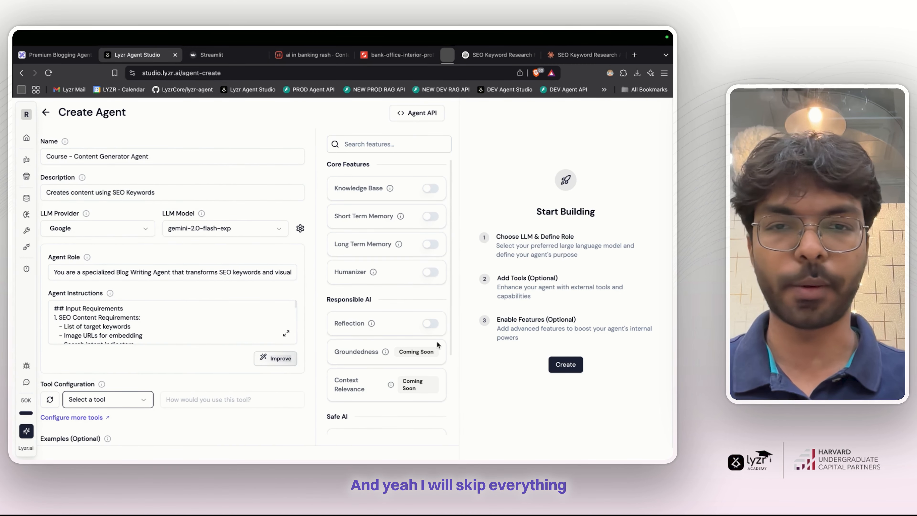
click(575, 363)
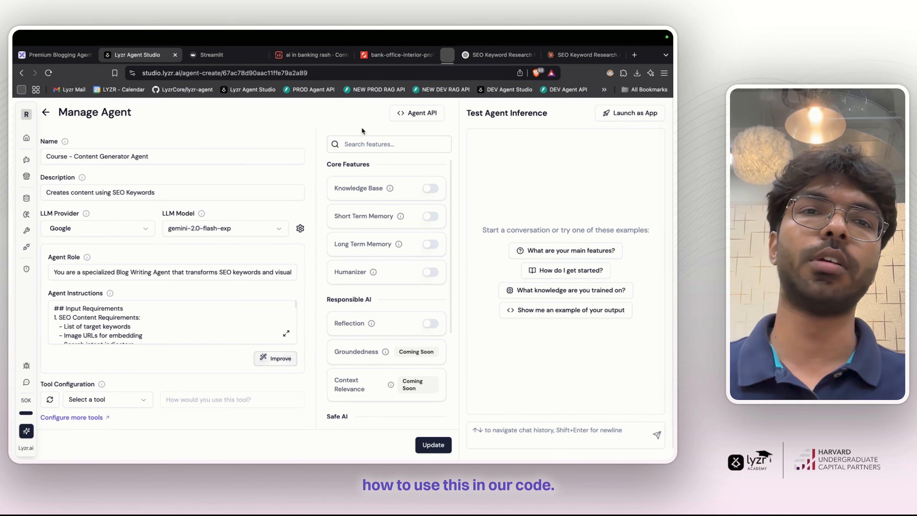
- Open the content generator's Agent API details and look through the Agent JSON and the Inference call
click(397, 119)
scroll(327, 276, down, 15)
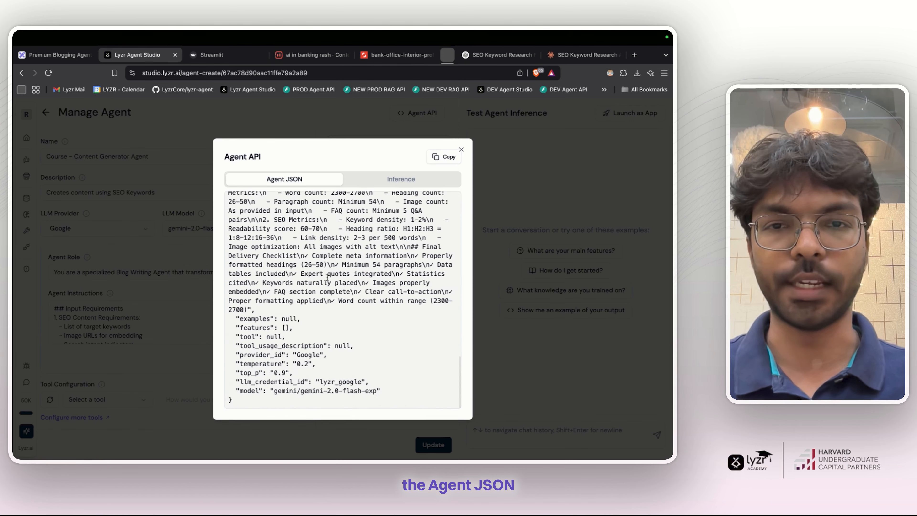
click(371, 183)
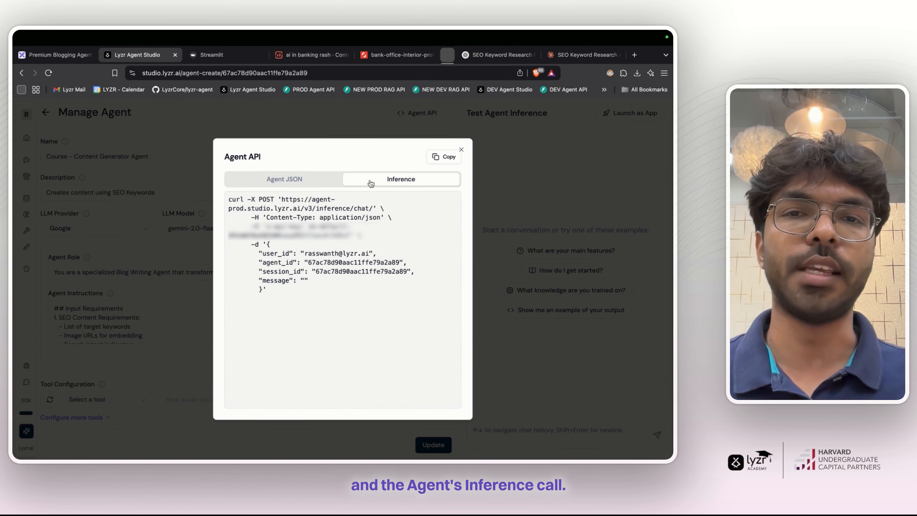
- Examine the Inference curl request, highlighting its endpoint URL, API key header and body parameters
drag(283, 304, 227, 198)
click(308, 227)
drag(308, 227, 351, 235)
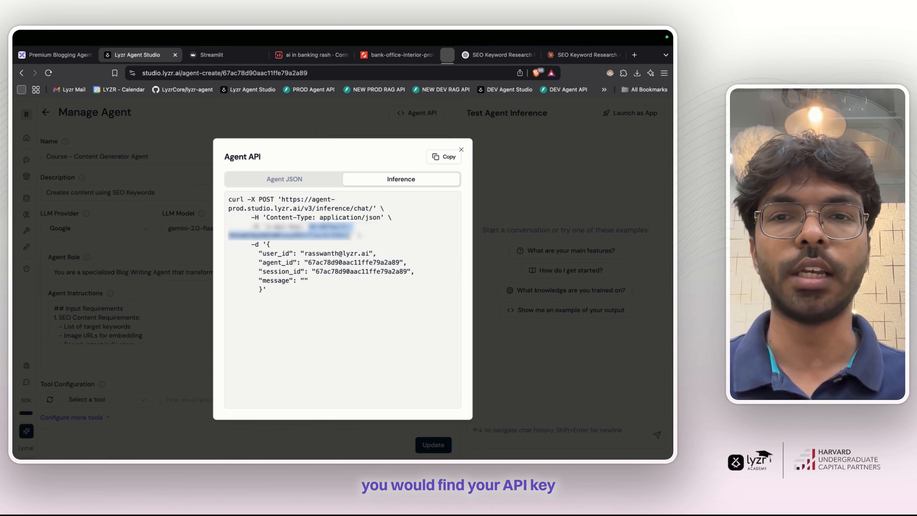
click(297, 209)
drag(282, 200, 372, 206)
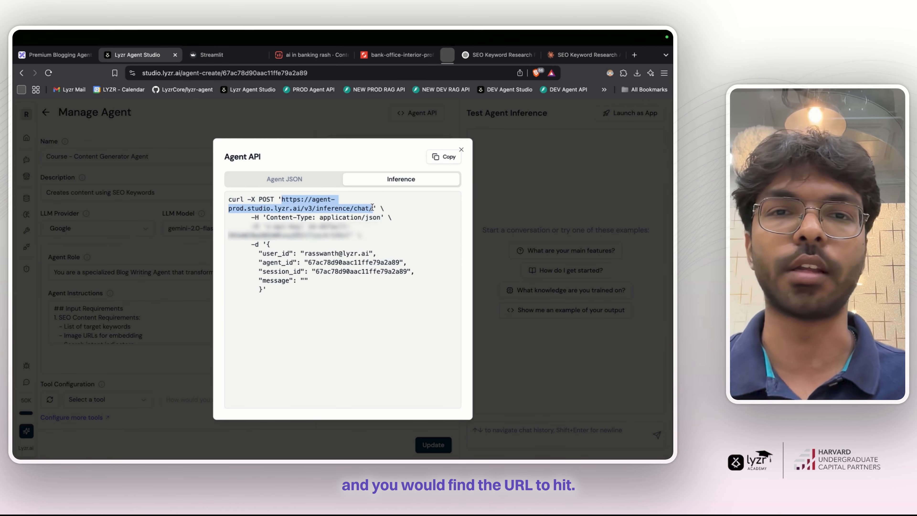
click(373, 207)
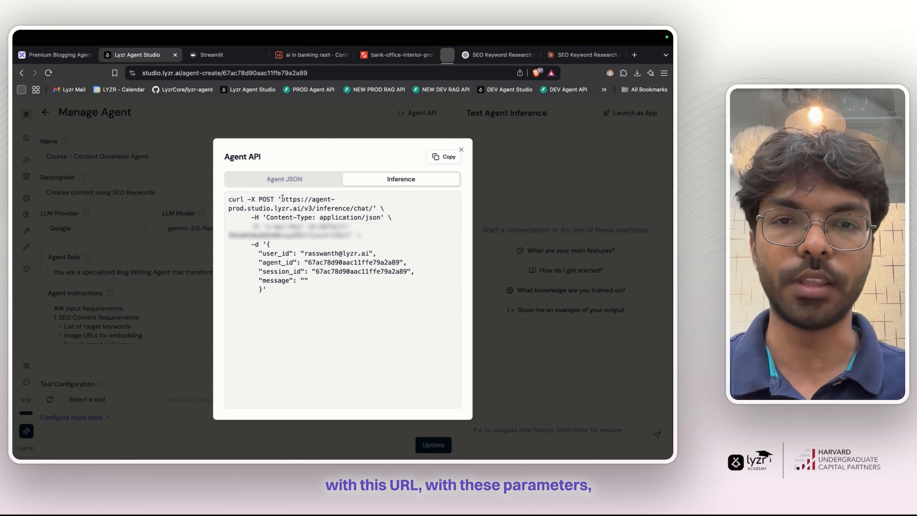
drag(282, 199, 370, 214)
click(265, 254)
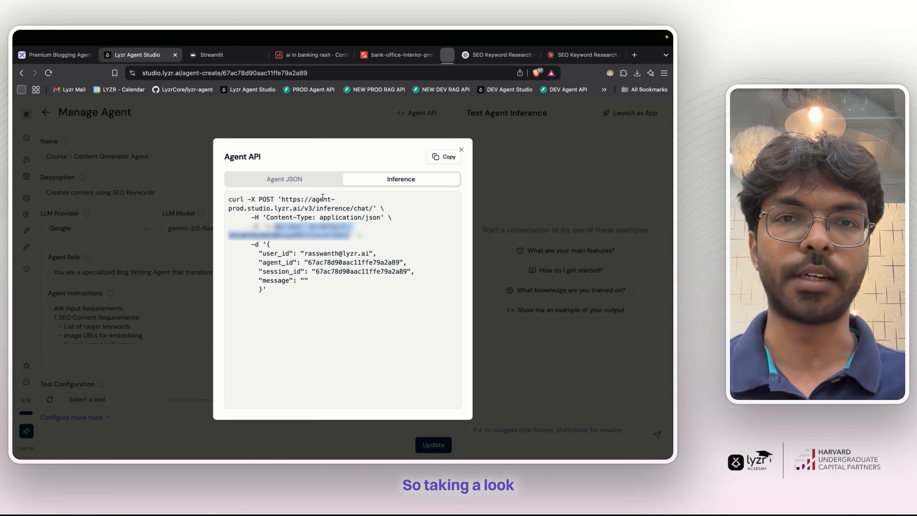
- Switch to the code editor and look over agent.py, where the agent API call is implemented
key(ctrl+Right)
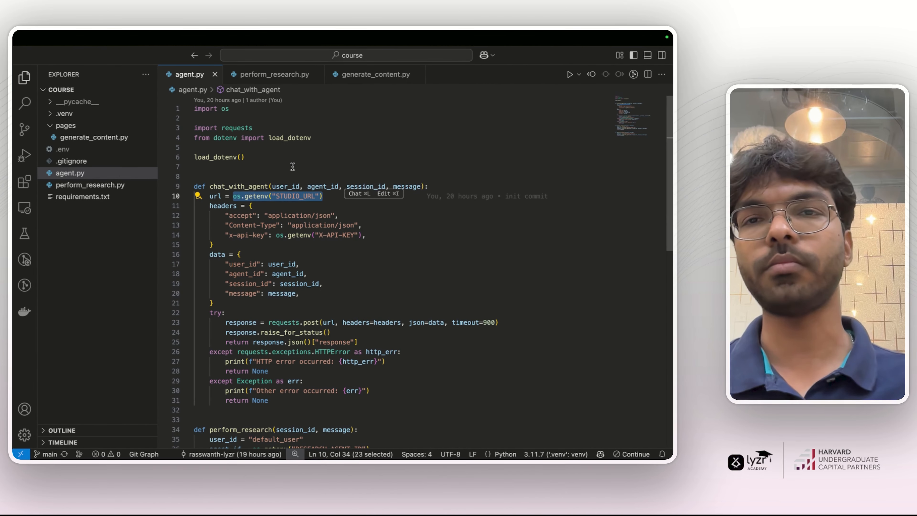
click(293, 166)
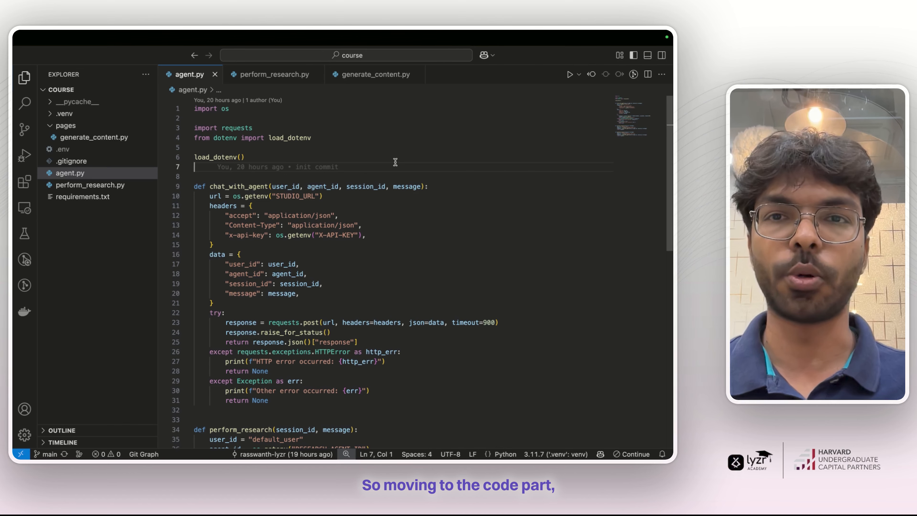
scroll(395, 162, down, 1)
scroll(396, 162, up, 1)
scroll(395, 162, down, 3)
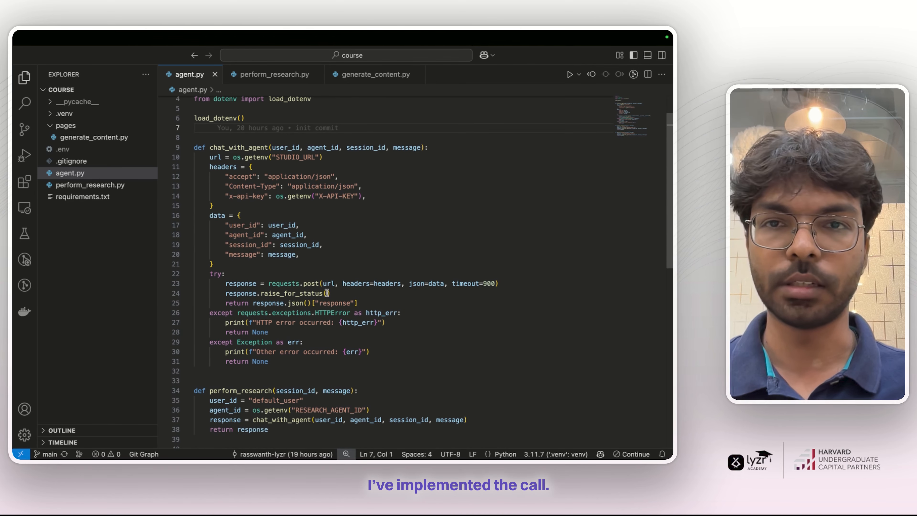
scroll(292, 259, up, 2)
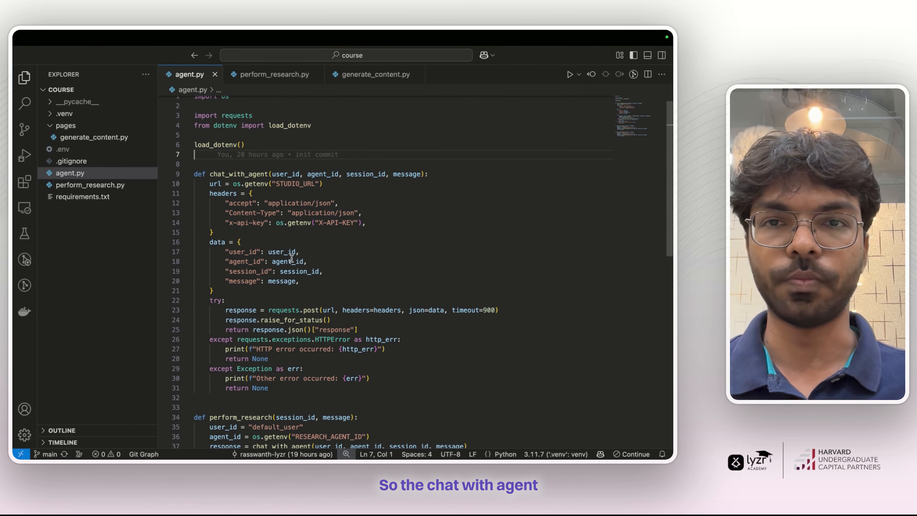
- Examine the chat_with_agent function, highlighting its headers and data blocks and reviewing the POST request and error handling
click(230, 174)
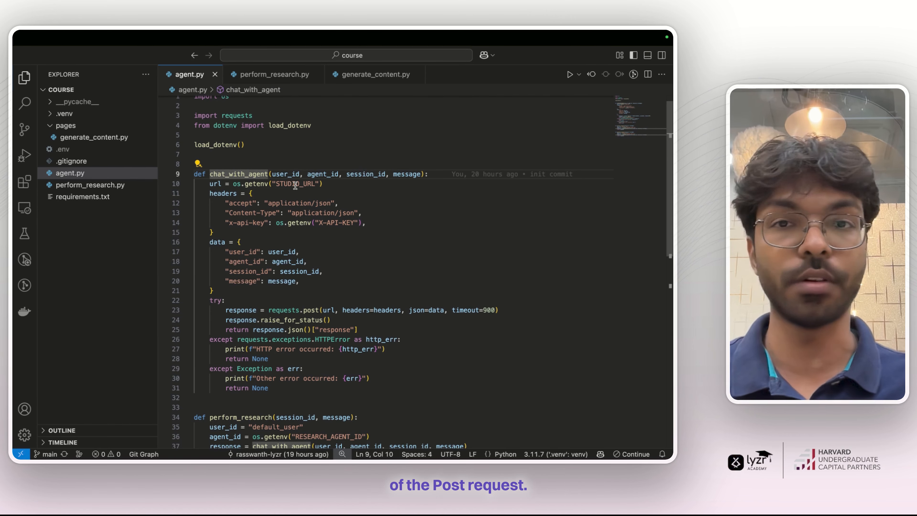
drag(215, 232, 209, 197)
scroll(333, 185, down, 2)
drag(214, 268, 209, 220)
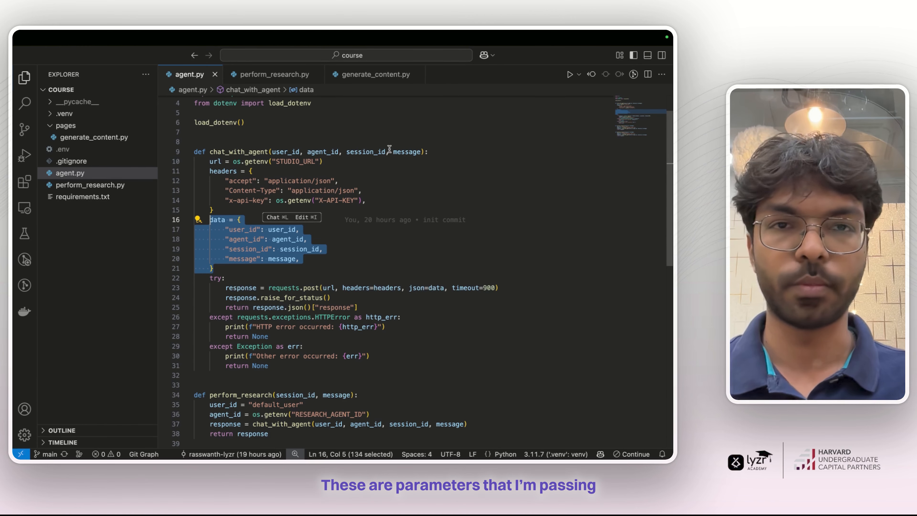
scroll(261, 291, down, 1)
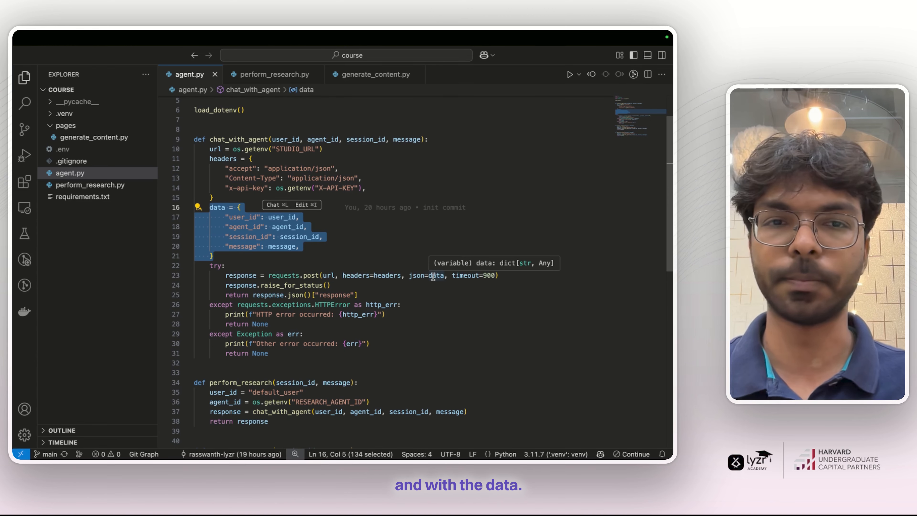
scroll(320, 302, down, 1)
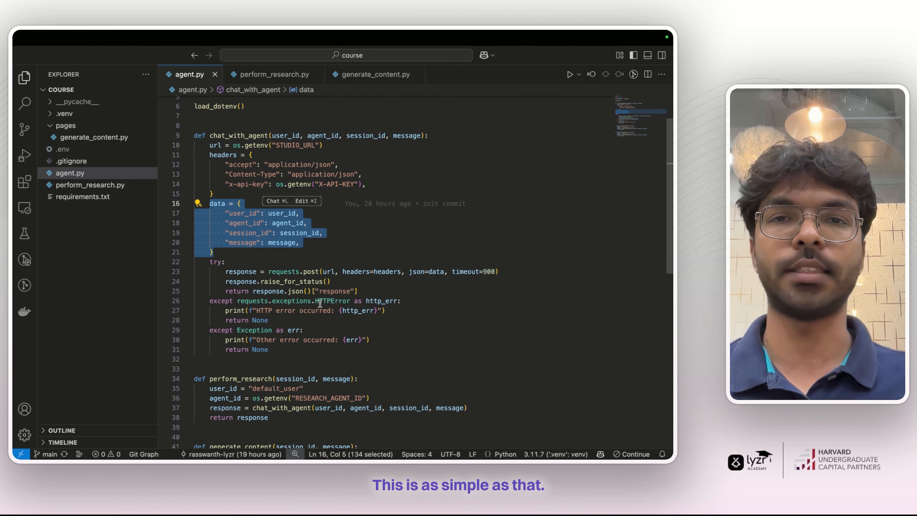
click(302, 350)
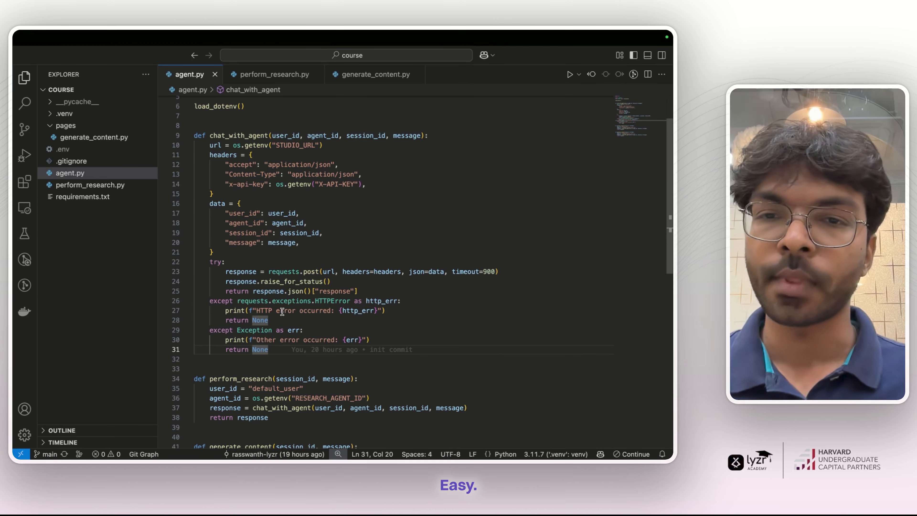
- Review perform_research in agent.py, check the user_id field in Lyzr Agent Studio's Inference request, and return to the code editor
scroll(282, 312, down, 5)
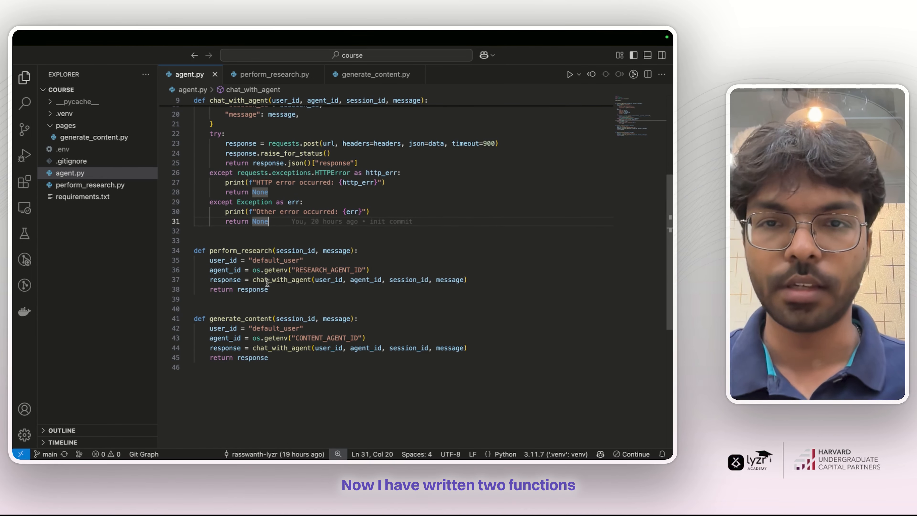
click(299, 288)
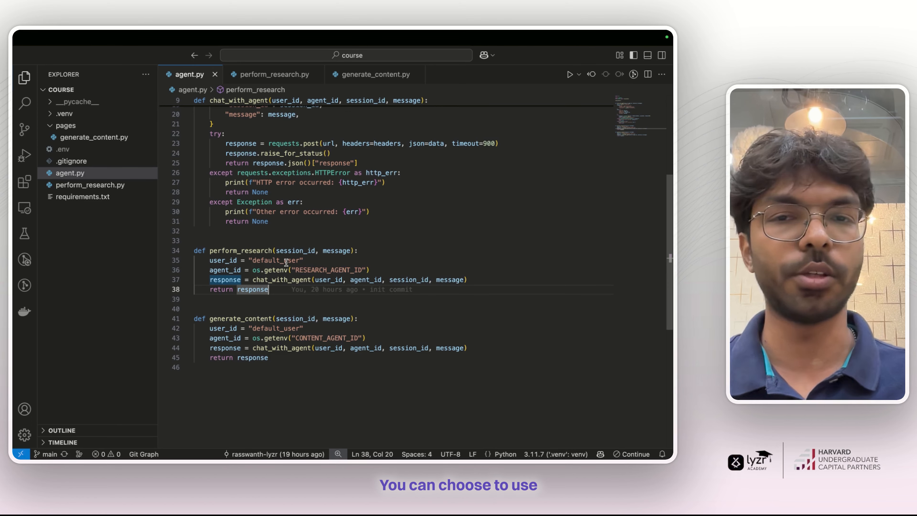
key(ctrl+Left)
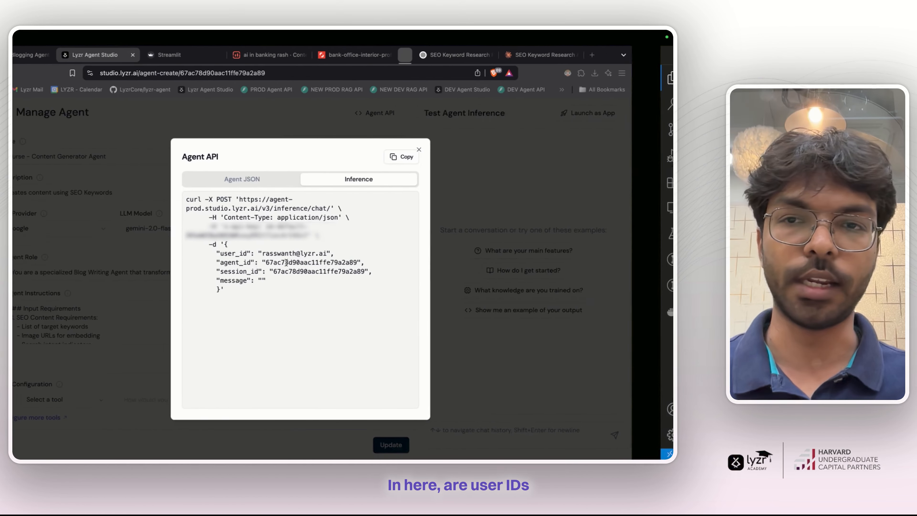
drag(305, 253, 370, 254)
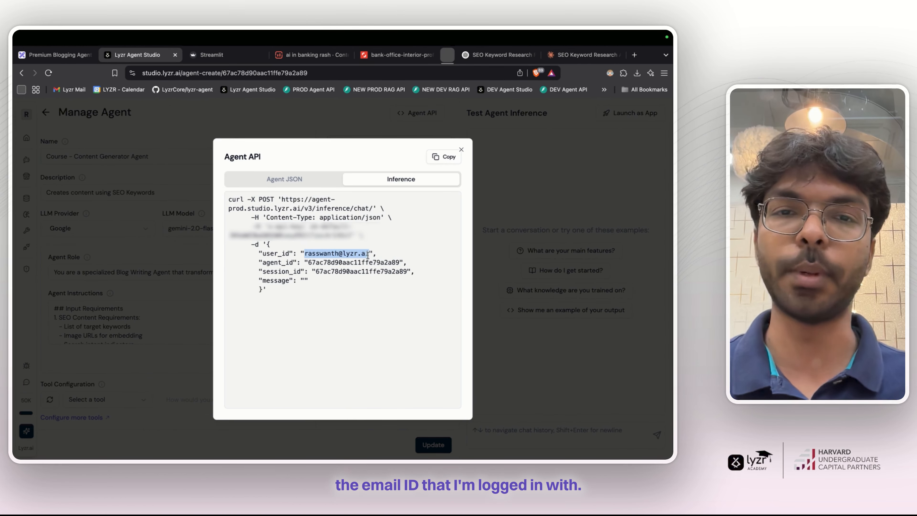
click(368, 255)
key(ctrl+Right)
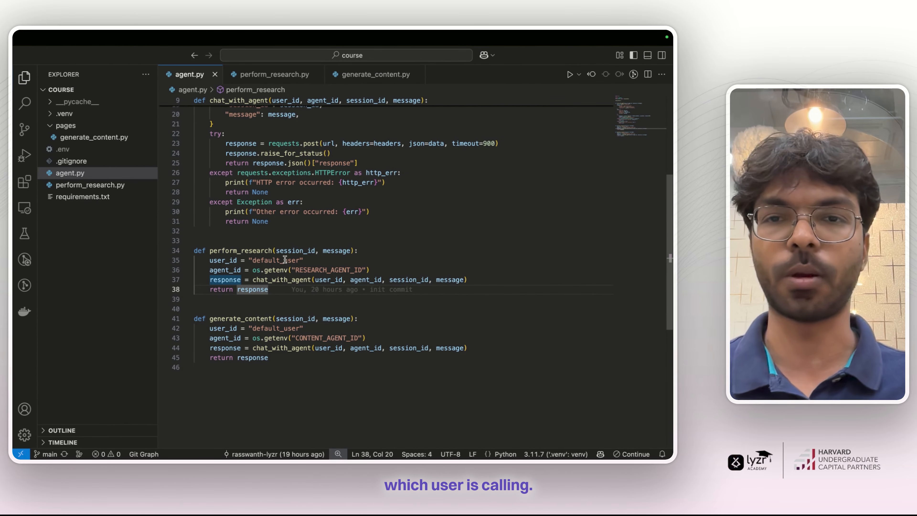
- Examine how perform_research gets its agent_id, comparing it with the Inference request, and inspect its session_id and message parameters
click(225, 270)
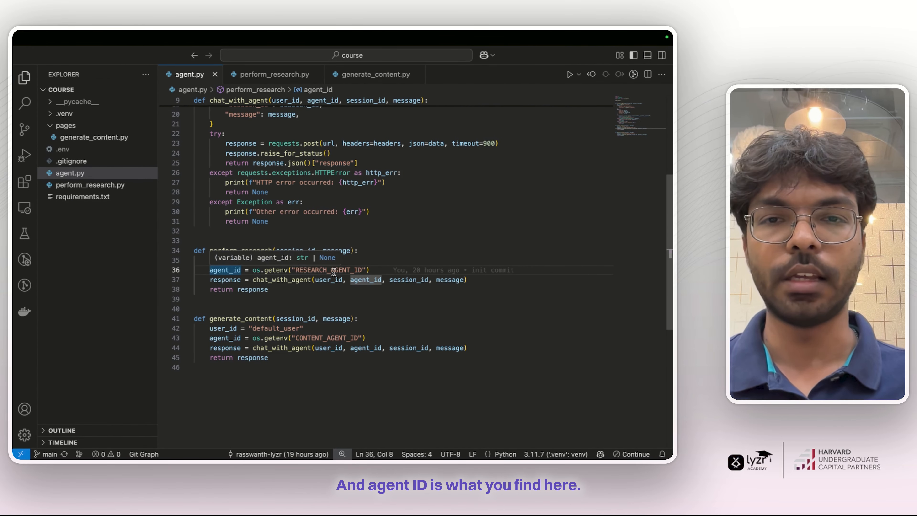
key(ctrl+Left)
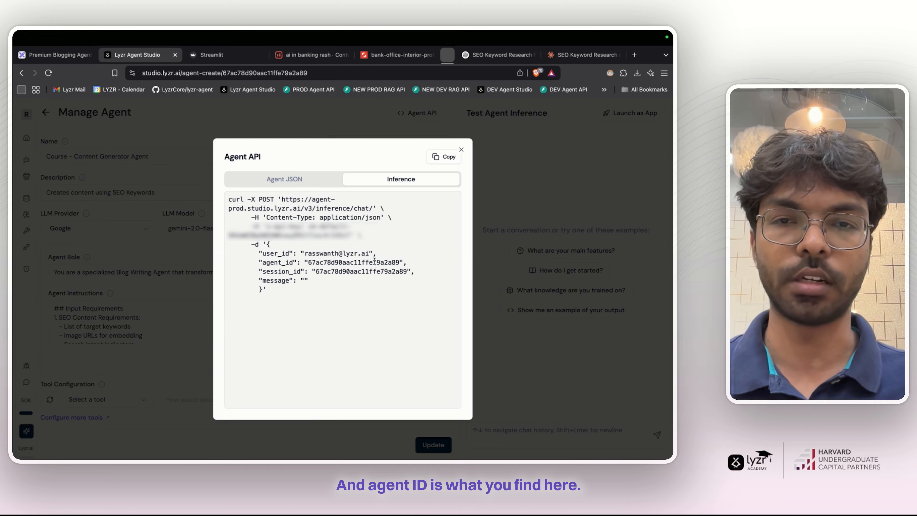
key(ctrl+Right)
click(380, 269)
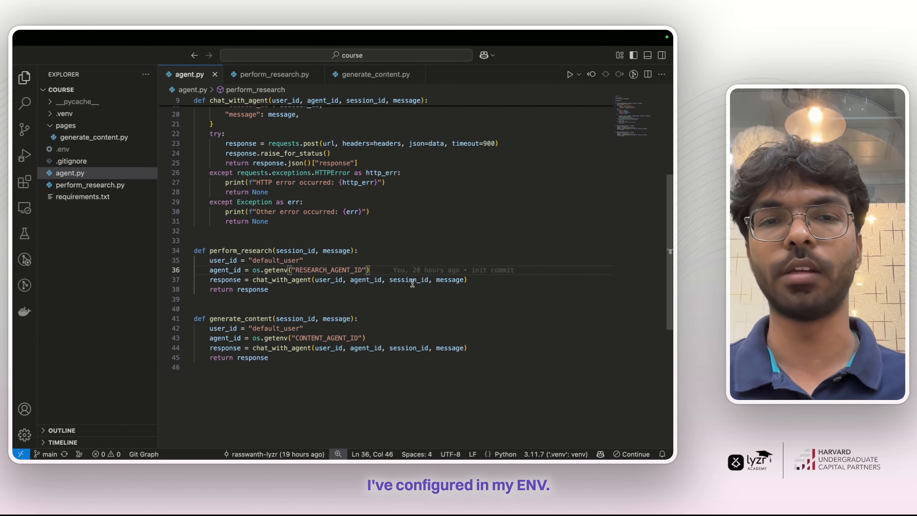
double_click(440, 278)
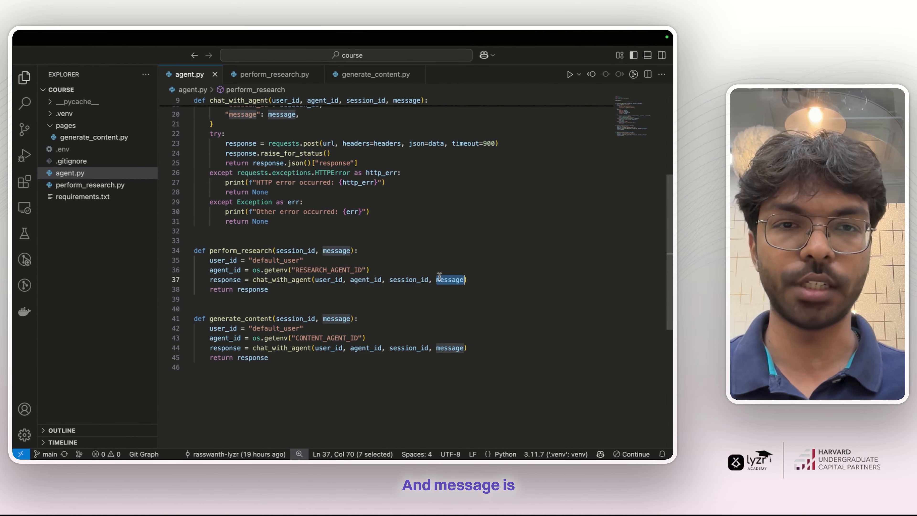
double_click(296, 251)
click(322, 249)
mouse_move(251, 250)
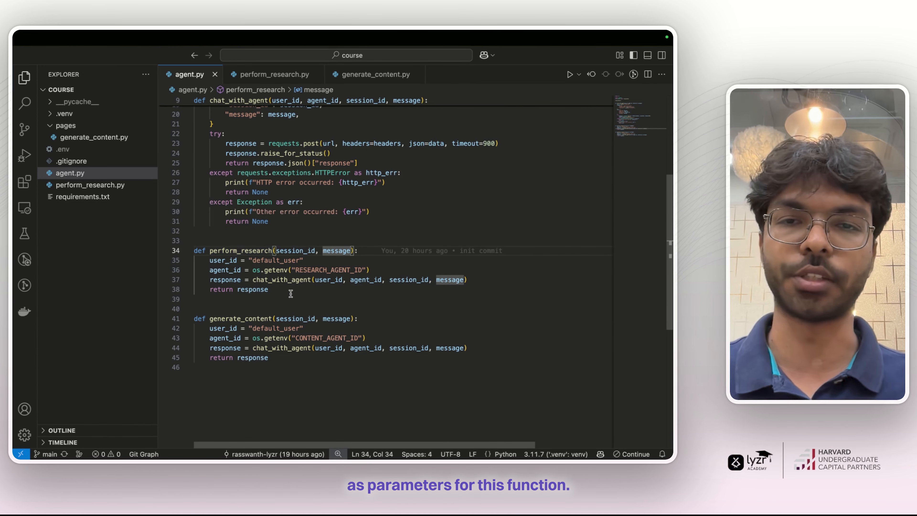
- Examine the generate_content function, highlighting its whole body and the CONTENT_AGENT_ID environment variable
drag(269, 358, 194, 318)
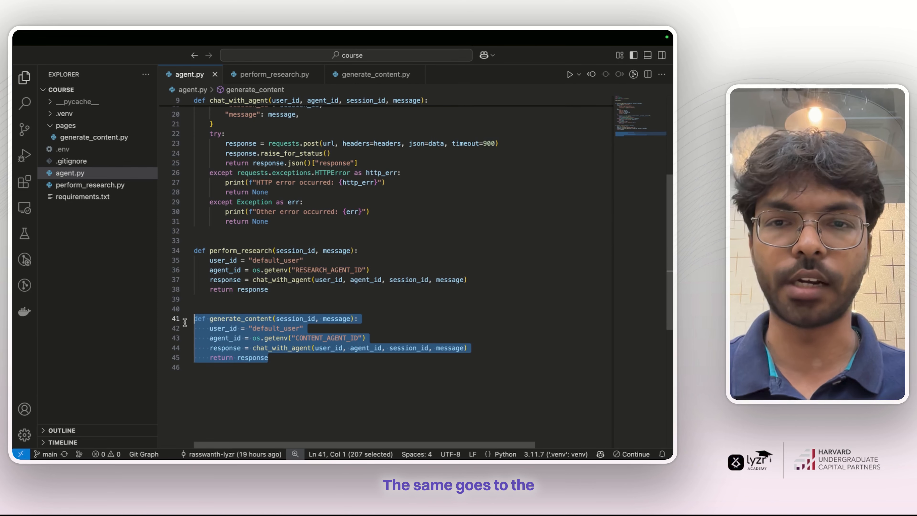
click(233, 352)
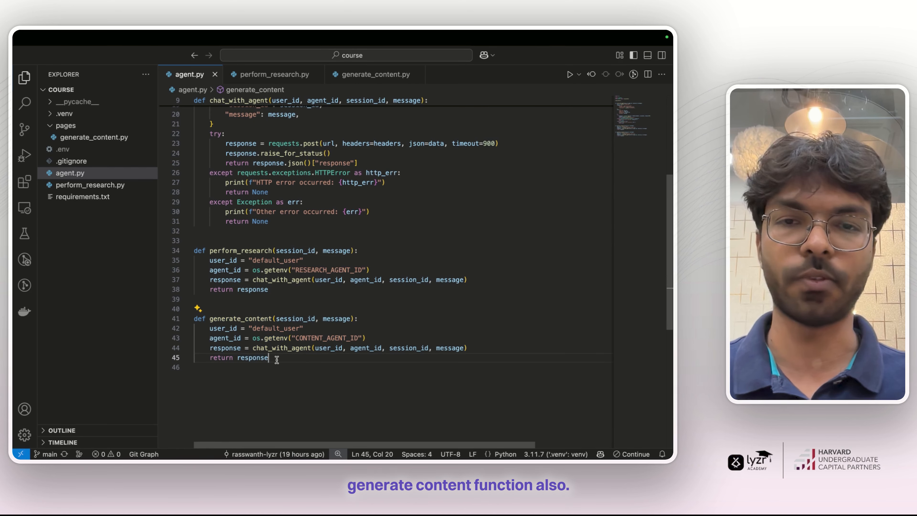
double_click(321, 338)
click(369, 338)
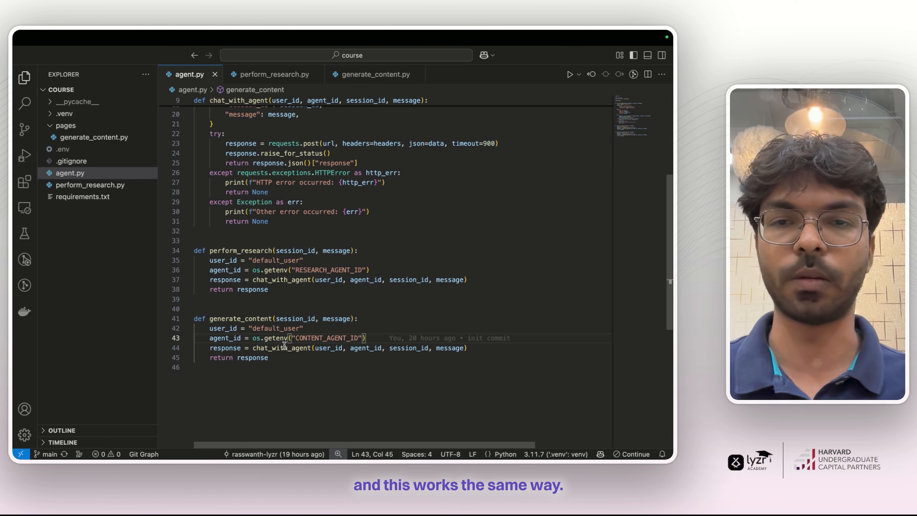
- Review the POST request in chat_with_agent again, highlighting the "response" key in its return statement
scroll(311, 326, up, 3)
scroll(319, 286, down, 2)
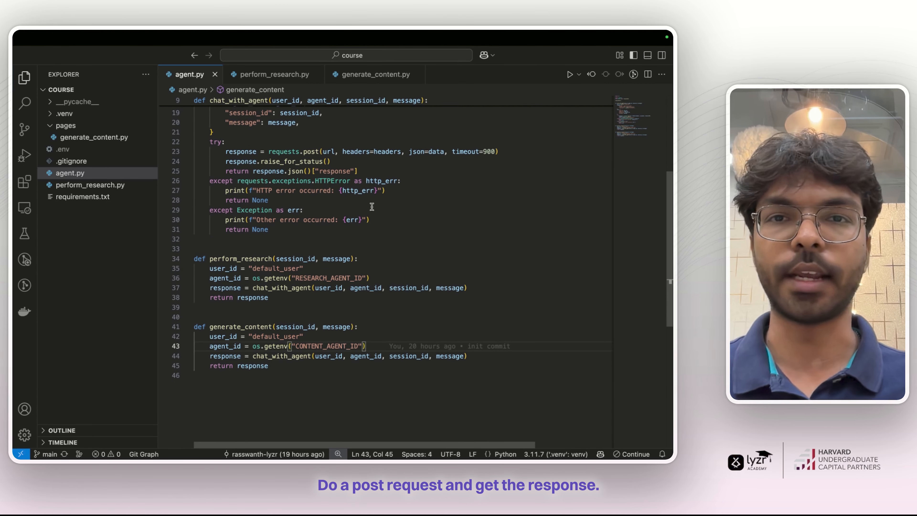
drag(358, 171, 311, 172)
click(311, 172)
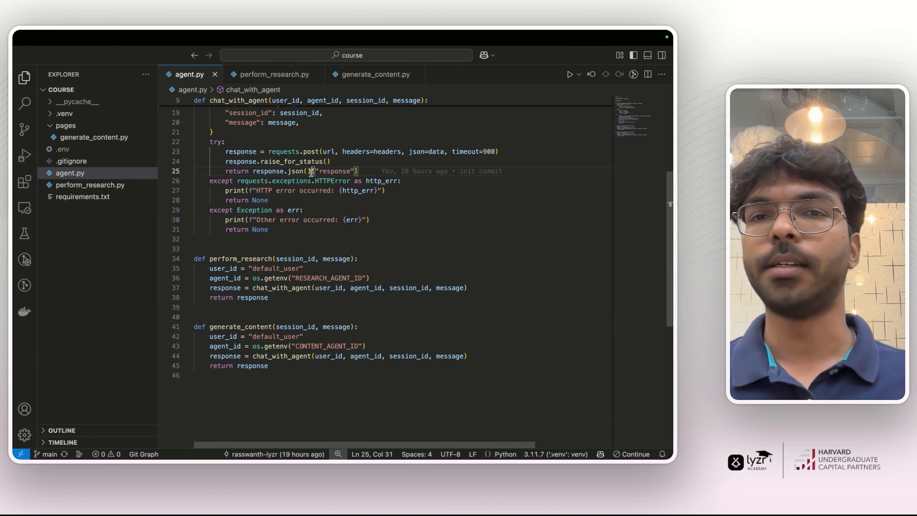
scroll(311, 173, up, 5)
scroll(311, 172, down, 1)
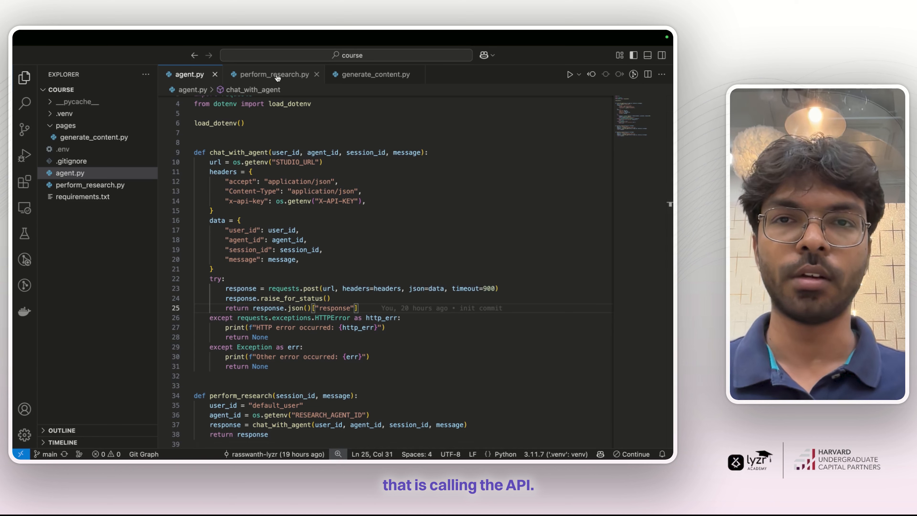
- Open perform_research.py to review the Streamlit research page code, and show the integrated terminal
click(277, 76)
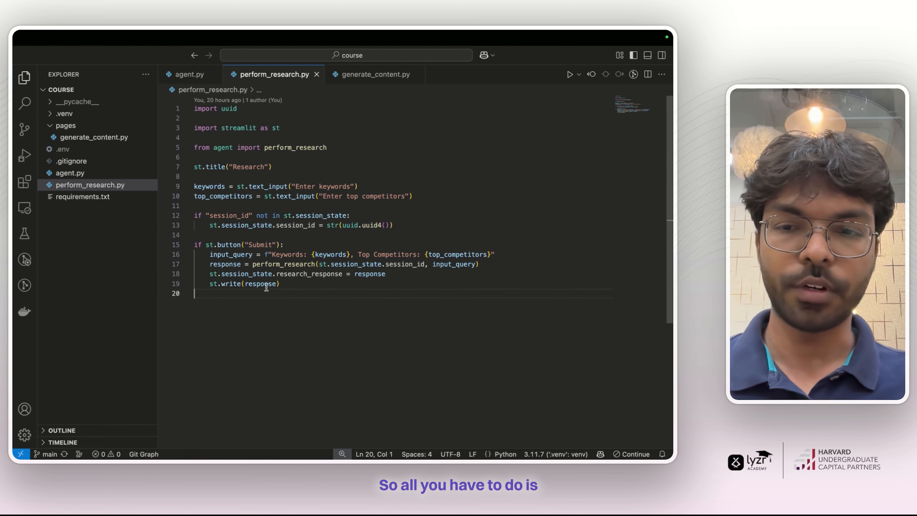
key(ctrl+grave)
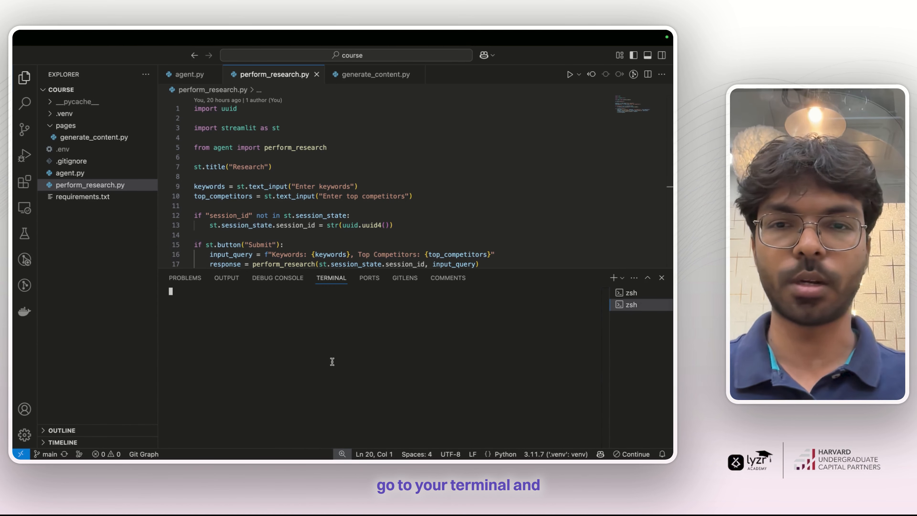